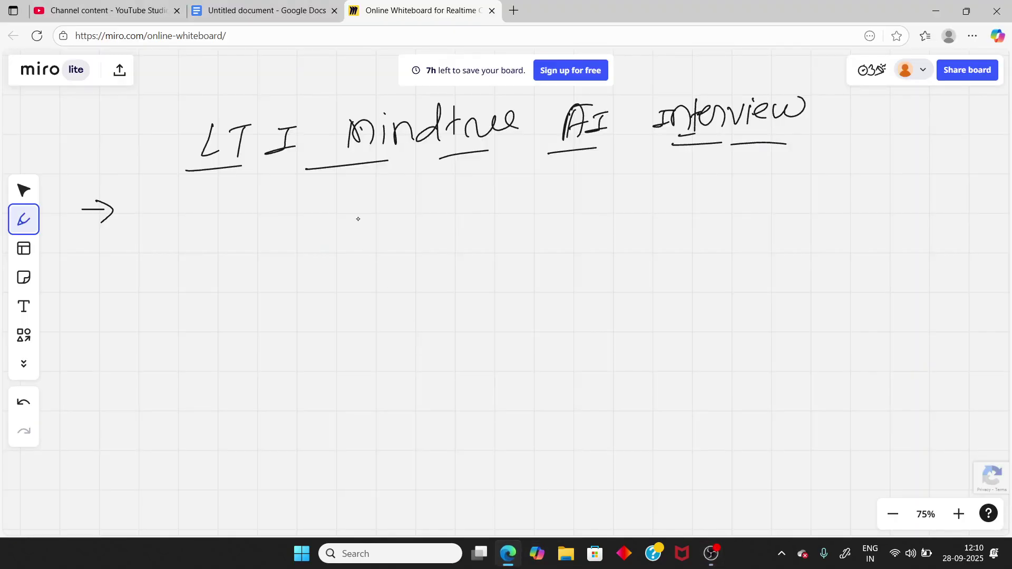
# - Underline Mindtree and Interview, write 2026, and add a second arrow labelled 'selected'
pyautogui.moveTo(327, 174); pyautogui.dragTo(355, 168)
pyautogui.moveTo(202, 220)
pyautogui.mouseDown()
pyautogui.moveTo(223, 241)
pyautogui.moveTo(231, 215)
pyautogui.moveTo(265, 237)
pyautogui.moveTo(256, 230)
pyautogui.mouseUp()
pyautogui.moveTo(654, 150); pyautogui.dragTo(716, 141)
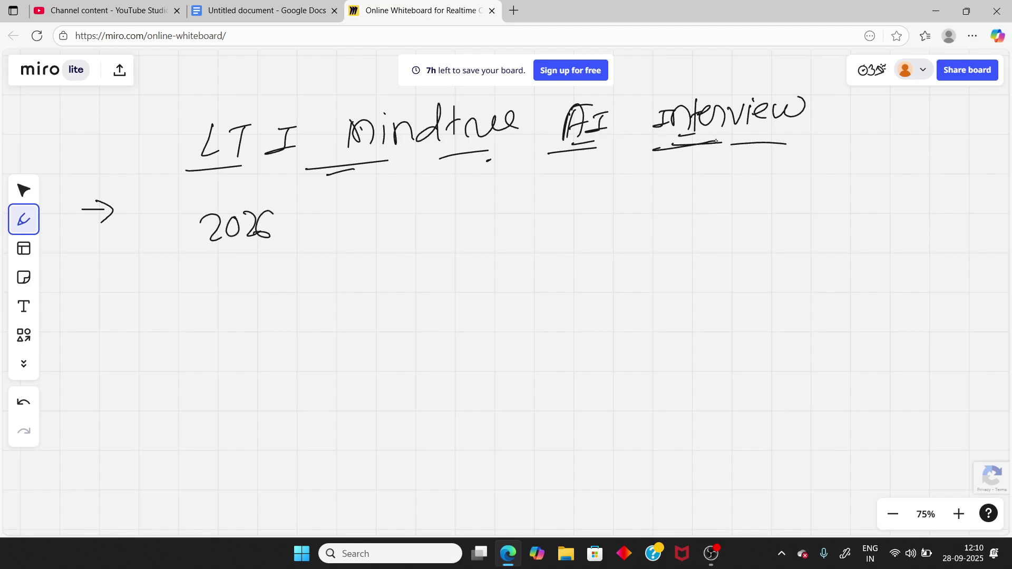
pyautogui.moveTo(101, 314)
pyautogui.mouseDown()
pyautogui.moveTo(138, 311)
pyautogui.moveTo(130, 322)
pyautogui.mouseUp()
pyautogui.moveTo(231, 288)
pyautogui.mouseDown()
pyautogui.moveTo(217, 311)
pyautogui.moveTo(252, 285)
pyautogui.moveTo(271, 304)
pyautogui.moveTo(278, 298)
pyautogui.mouseUp()
pyautogui.moveTo(293, 263)
pyautogui.mouseDown()
pyautogui.moveTo(294, 296)
pyautogui.moveTo(303, 286)
pyautogui.mouseUp()
pyautogui.moveTo(304, 286); pyautogui.dragTo(344, 295)
# - Add more underlines beneath the title words and two x marks right of 2026
pyautogui.moveTo(431, 171); pyautogui.dragTo(465, 164)
pyautogui.moveTo(532, 166); pyautogui.dragTo(635, 156)
pyautogui.moveTo(674, 162); pyautogui.dragTo(716, 156)
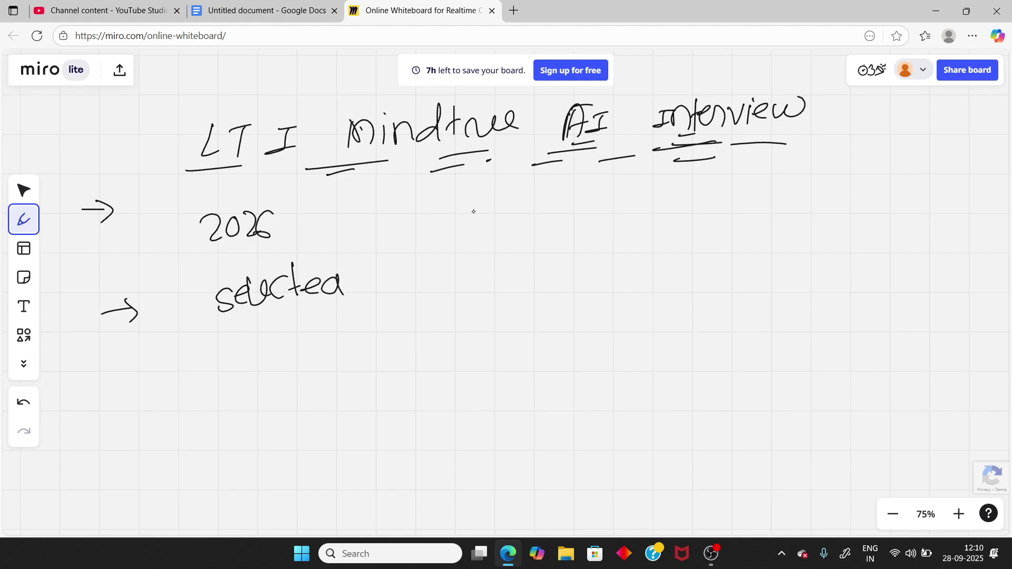
pyautogui.moveTo(420, 210)
pyautogui.mouseDown()
pyautogui.moveTo(444, 218)
pyautogui.moveTo(444, 256)
pyautogui.mouseUp()
pyautogui.moveTo(452, 240)
pyautogui.mouseDown()
pyautogui.moveTo(435, 257)
pyautogui.moveTo(450, 240)
pyautogui.mouseUp()
pyautogui.moveTo(533, 166); pyautogui.dragTo(619, 173)
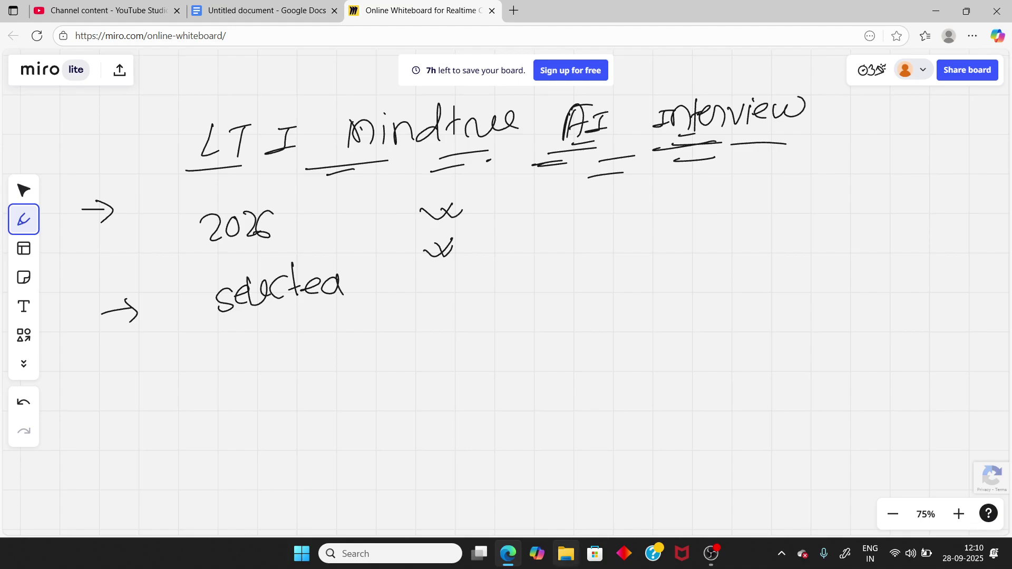
pyautogui.scroll(-10, 553, 282)
# - Draw an arrow to the non-elimination note, with a short note beside it
pyautogui.moveTo(171, 154)
pyautogui.mouseDown()
pyautogui.moveTo(205, 146)
pyautogui.moveTo(194, 158)
pyautogui.mouseUp()
pyautogui.moveTo(251, 136)
pyautogui.mouseDown()
pyautogui.moveTo(270, 156)
pyautogui.moveTo(283, 134)
pyautogui.moveTo(302, 157)
pyautogui.moveTo(312, 143)
pyautogui.mouseUp()
pyautogui.moveTo(334, 139)
pyautogui.mouseDown()
pyautogui.moveTo(356, 125)
pyautogui.moveTo(376, 144)
pyautogui.moveTo(465, 137)
pyautogui.mouseUp()
pyautogui.moveTo(469, 107)
pyautogui.mouseDown()
pyautogui.moveTo(474, 138)
pyautogui.moveTo(484, 123)
pyautogui.mouseUp()
pyautogui.moveTo(485, 120)
pyautogui.mouseDown()
pyautogui.moveTo(488, 136)
pyautogui.moveTo(534, 136)
pyautogui.mouseUp()
pyautogui.moveTo(644, 102)
pyautogui.mouseDown()
pyautogui.moveTo(655, 115)
pyautogui.moveTo(659, 100)
pyautogui.mouseUp()
pyautogui.moveTo(673, 95)
pyautogui.mouseDown()
pyautogui.moveTo(675, 122)
pyautogui.moveTo(691, 97)
pyautogui.mouseUp()
pyautogui.moveTo(674, 111); pyautogui.dragTo(727, 117)
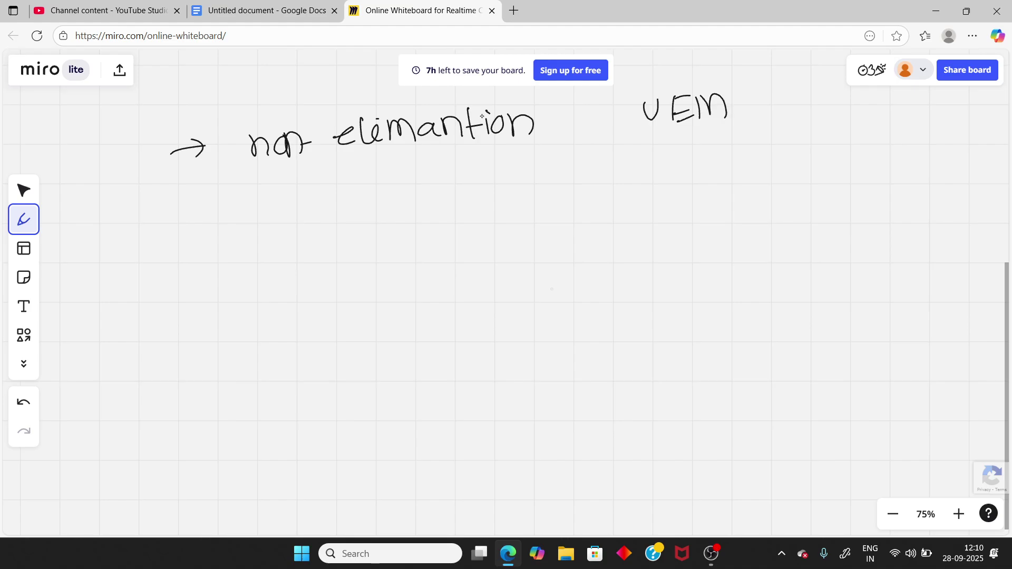
pyautogui.click(261, 10)
pyautogui.scroll(-2, 420, 301)
pyautogui.scroll(-1, 420, 301)
pyautogui.scroll(-1, 419, 301)
pyautogui.scroll(1, 443, 303)
pyautogui.scroll(-2, 461, 304)
pyautogui.scroll(-1, 460, 303)
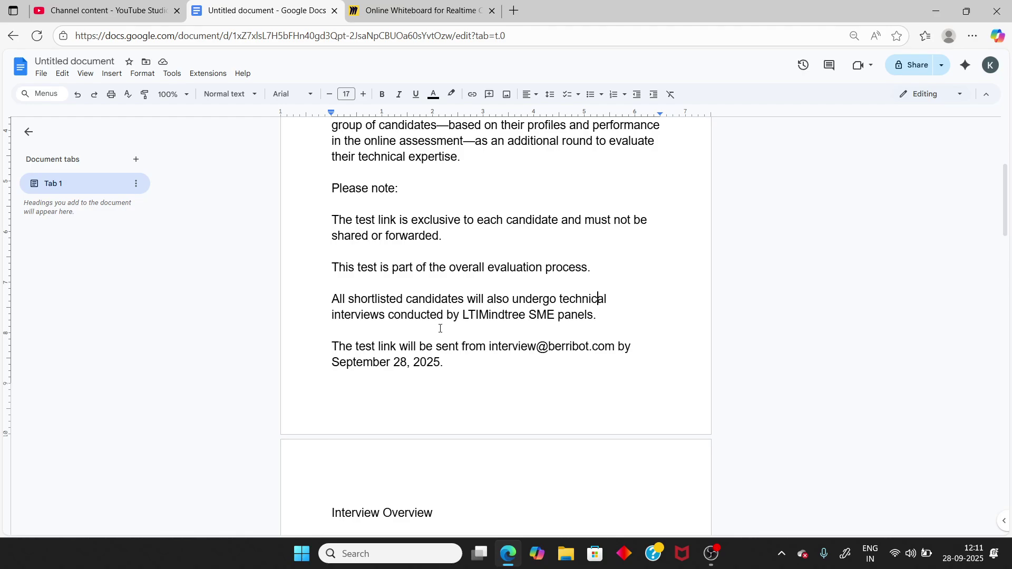
pyautogui.click(385, 316)
pyautogui.rightClick(579, 316)
# - Write 'AI + Tech' right of the x marks with a tick beneath it
pyautogui.hotkey('ctrl', 'Tab')
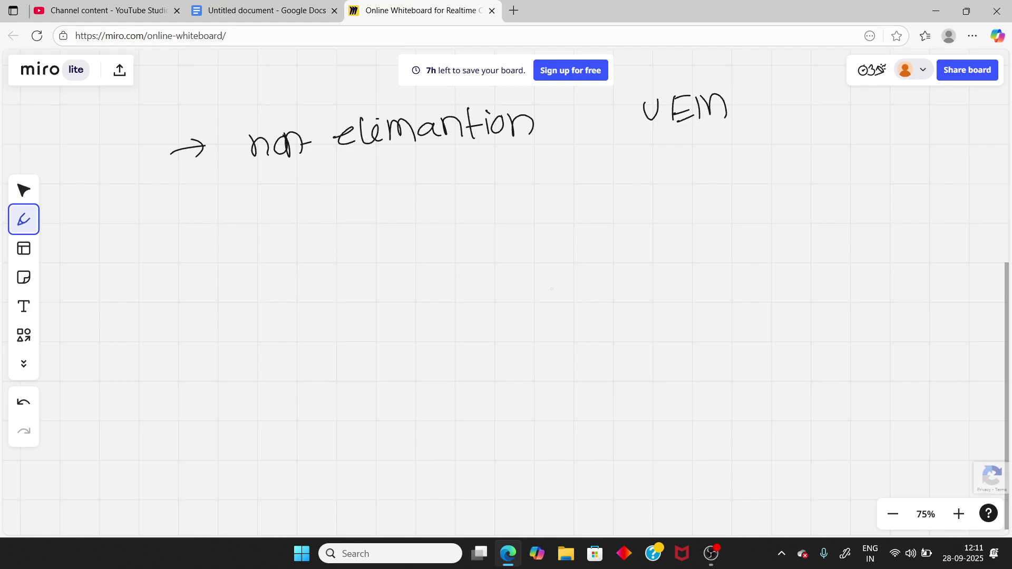
pyautogui.scroll(5, 378, 164)
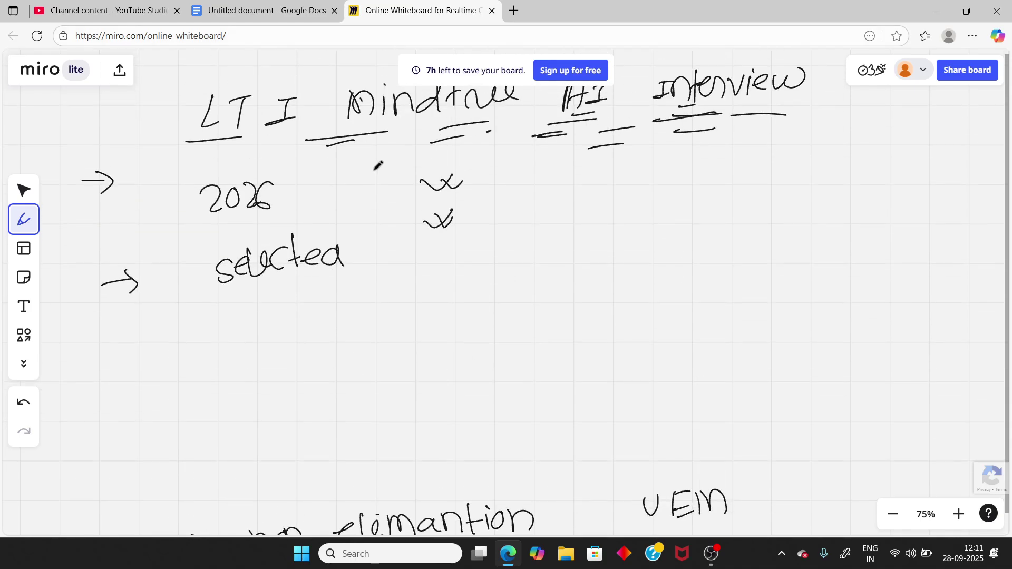
pyautogui.moveTo(477, 273)
pyautogui.mouseDown()
pyautogui.moveTo(514, 270)
pyautogui.moveTo(536, 243)
pyautogui.mouseUp()
pyautogui.moveTo(528, 245)
pyautogui.mouseDown()
pyautogui.moveTo(537, 269)
pyautogui.moveTo(581, 253)
pyautogui.mouseUp()
pyautogui.moveTo(567, 239); pyautogui.dragTo(570, 262)
pyautogui.moveTo(609, 236)
pyautogui.mouseDown()
pyautogui.moveTo(637, 231)
pyautogui.moveTo(625, 255)
pyautogui.moveTo(664, 251)
pyautogui.mouseUp()
pyautogui.moveTo(669, 225); pyautogui.dragTo(681, 251)
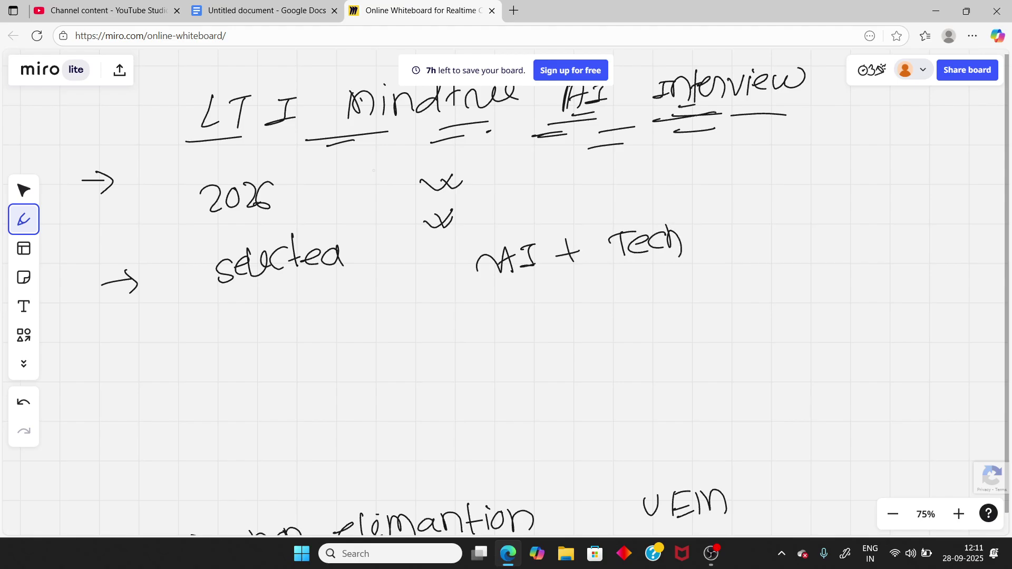
pyautogui.scroll(-3, 681, 250)
pyautogui.moveTo(535, 278); pyautogui.dragTo(563, 267)
pyautogui.scroll(3, 563, 268)
pyautogui.moveTo(480, 292)
pyautogui.mouseDown()
pyautogui.moveTo(492, 311)
pyautogui.moveTo(509, 287)
pyautogui.mouseUp()
# - Draw an arrow and start writing 'package' lower on the board
pyautogui.moveTo(232, 412); pyautogui.dragTo(268, 409)
pyautogui.moveTo(249, 393); pyautogui.dragTo(252, 419)
pyautogui.moveTo(310, 388)
pyautogui.mouseDown()
pyautogui.moveTo(312, 419)
pyautogui.moveTo(312, 404)
pyautogui.mouseUp()
pyautogui.moveTo(342, 389)
pyautogui.mouseDown()
pyautogui.moveTo(343, 406)
pyautogui.moveTo(375, 399)
pyautogui.mouseUp()
pyautogui.moveTo(396, 364)
pyautogui.mouseDown()
pyautogui.moveTo(381, 385)
pyautogui.moveTo(399, 386)
pyautogui.mouseUp()
pyautogui.moveTo(399, 370); pyautogui.dragTo(416, 363)
# - Bring up the Google Docs interview notice
pyautogui.hotkey('ctrl', 'shift', 'Tab')
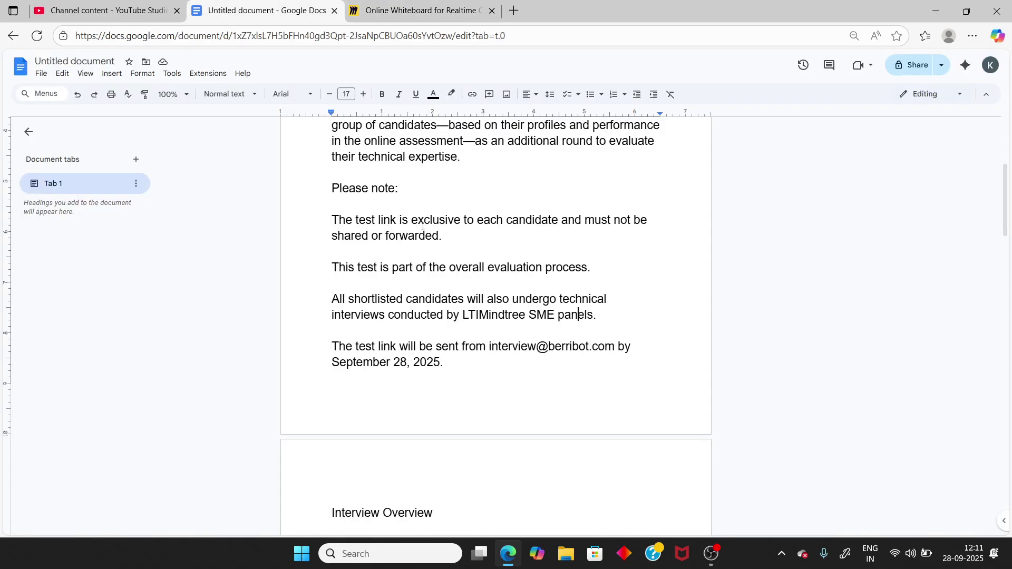
pyautogui.scroll(2, 423, 229)
pyautogui.scroll(2, 422, 312)
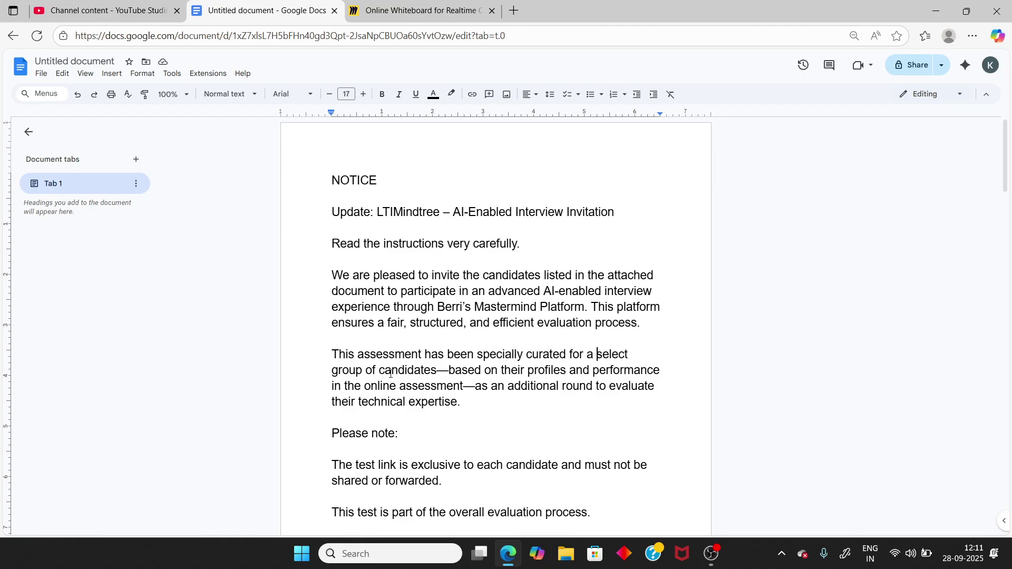
# - Finish 'package' and write '5.25 LPA' beside it, circled
pyautogui.hotkey('ctrl', 'Tab')
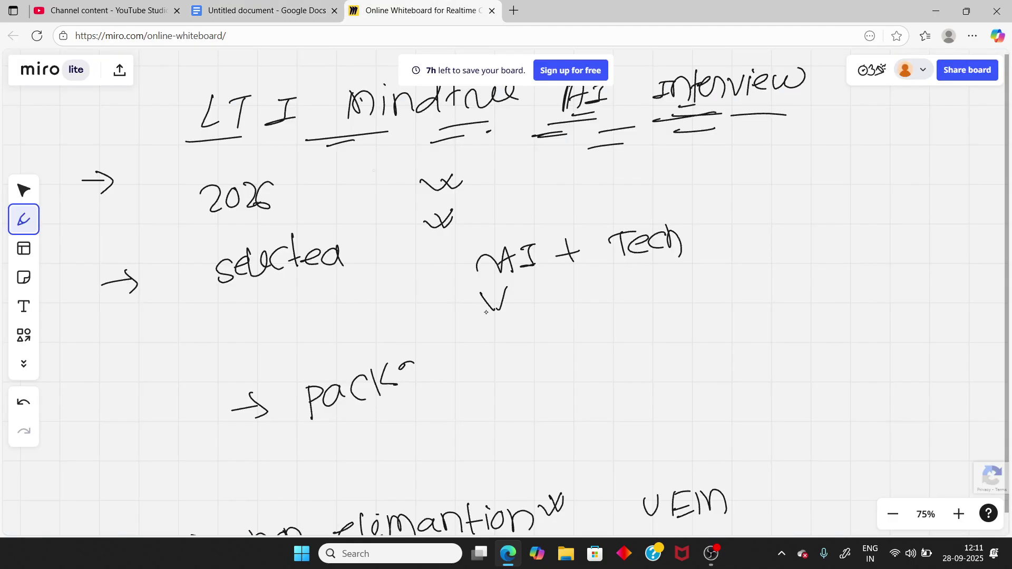
pyautogui.moveTo(409, 370)
pyautogui.mouseDown()
pyautogui.moveTo(405, 380)
pyautogui.moveTo(430, 399)
pyautogui.moveTo(476, 365)
pyautogui.mouseUp()
pyautogui.moveTo(570, 343)
pyautogui.mouseDown()
pyautogui.moveTo(569, 367)
pyautogui.moveTo(623, 359)
pyautogui.moveTo(638, 340)
pyautogui.mouseUp()
pyautogui.click(595, 353)
pyautogui.moveTo(656, 332)
pyautogui.mouseDown()
pyautogui.moveTo(671, 357)
pyautogui.moveTo(675, 345)
pyautogui.mouseUp()
pyautogui.moveTo(689, 355)
pyautogui.mouseDown()
pyautogui.moveTo(706, 325)
pyautogui.moveTo(707, 356)
pyautogui.mouseUp()
pyautogui.moveTo(685, 340)
pyautogui.mouseDown()
pyautogui.moveTo(708, 339)
pyautogui.moveTo(712, 312)
pyautogui.mouseUp()
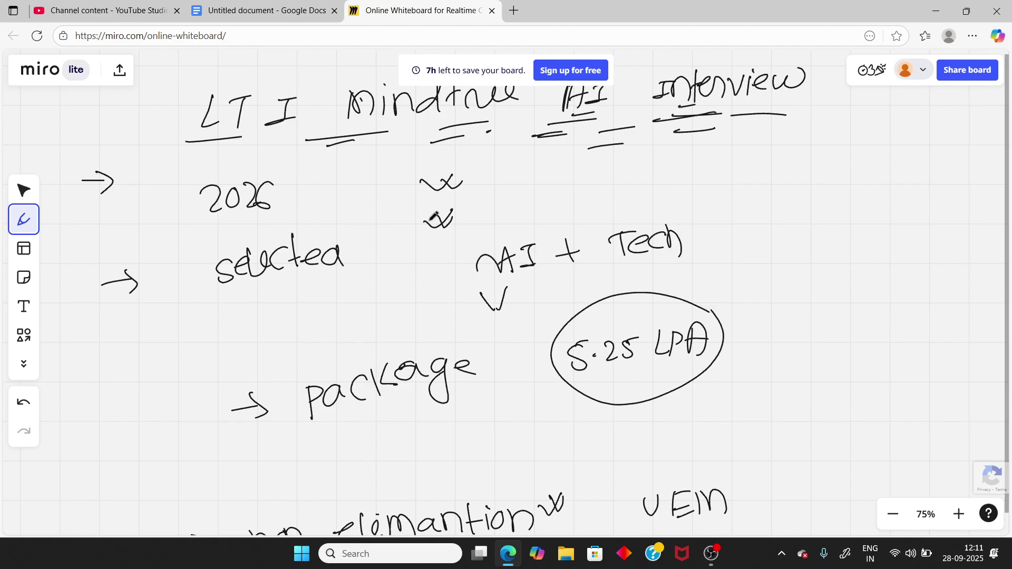
pyautogui.hscroll(15, 434, 215)
pyautogui.hscroll(2, 267, 188)
# - Write a circled 'AI' with an arrow pointing to 'video'
pyautogui.moveTo(198, 157); pyautogui.dragTo(247, 170)
pyautogui.moveTo(233, 171); pyautogui.dragTo(250, 169)
pyautogui.moveTo(253, 124); pyautogui.dragTo(320, 159)
pyautogui.moveTo(310, 154); pyautogui.dragTo(310, 170)
pyautogui.moveTo(419, 147)
pyautogui.mouseDown()
pyautogui.moveTo(444, 146)
pyautogui.moveTo(452, 167)
pyautogui.mouseUp()
pyautogui.moveTo(446, 137)
pyautogui.mouseDown()
pyautogui.moveTo(488, 135)
pyautogui.moveTo(506, 163)
pyautogui.mouseUp()
pyautogui.moveTo(517, 147); pyautogui.dragTo(528, 145)
pyautogui.hotkey('ctrl', 'shift', 'Tab')
pyautogui.scroll(-1, 446, 304)
pyautogui.scroll(-2, 446, 304)
pyautogui.scroll(-2, 446, 304)
pyautogui.scroll(-2, 440, 384)
pyautogui.scroll(-2, 466, 310)
pyautogui.scroll(-2, 459, 337)
pyautogui.scroll(-1, 435, 373)
pyautogui.scroll(1, 372, 229)
# - Review the interview window, quiet-space and internet connection guidelines
pyautogui.click(385, 226)
pyautogui.scroll(-1, 417, 305)
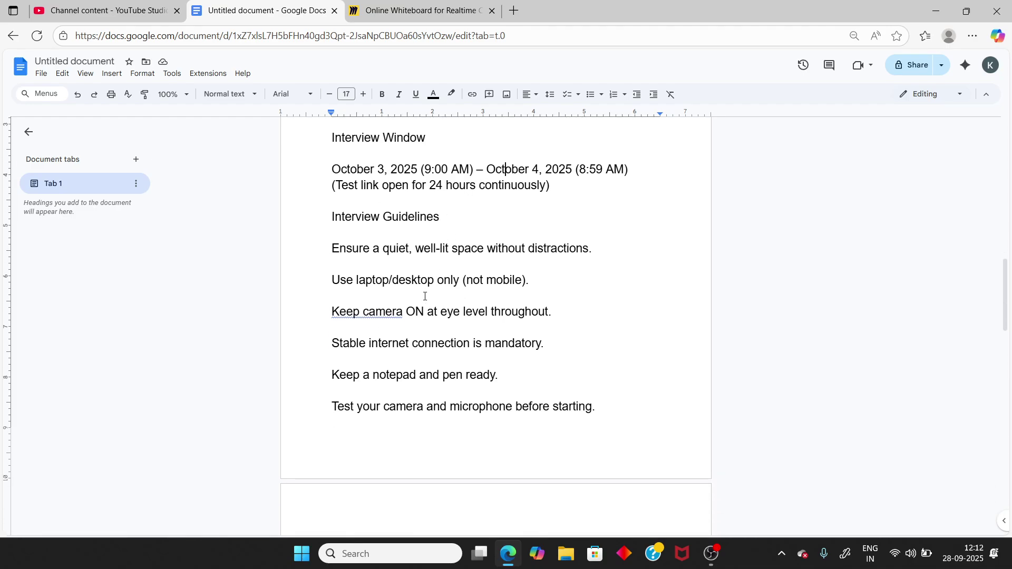
pyautogui.click(490, 223)
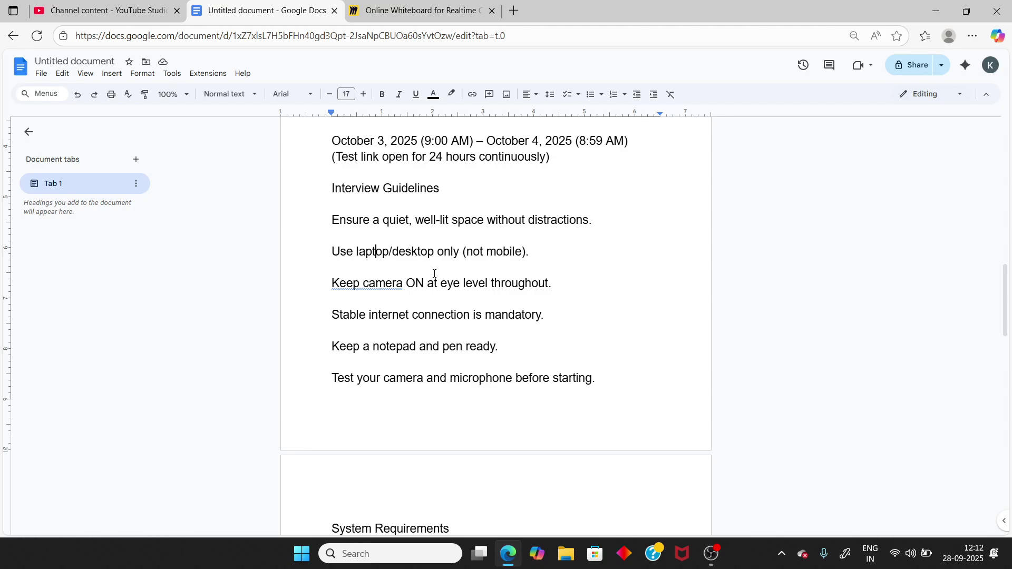
pyautogui.scroll(-1, 427, 283)
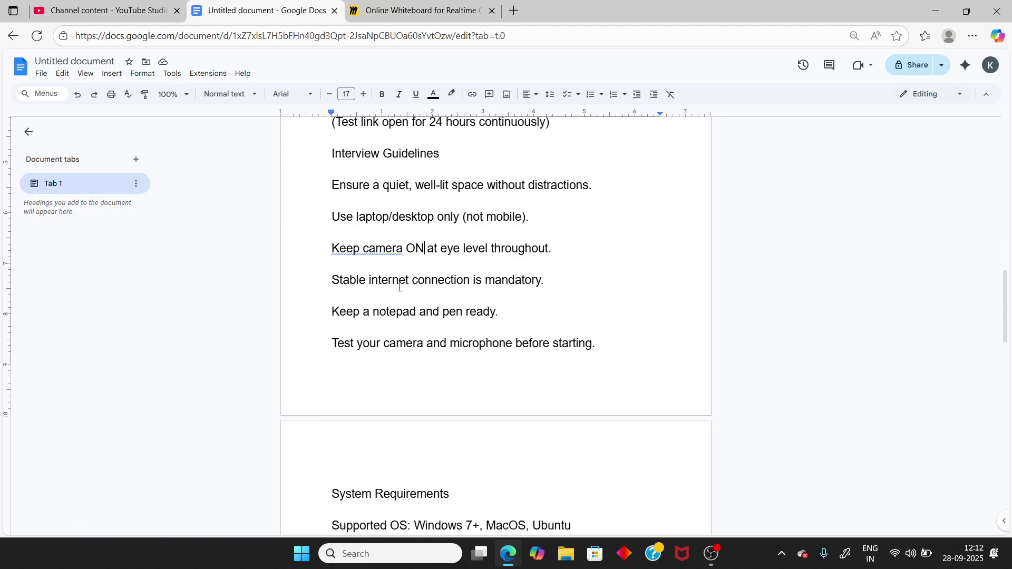
pyautogui.click(446, 284)
pyautogui.scroll(-1, 394, 322)
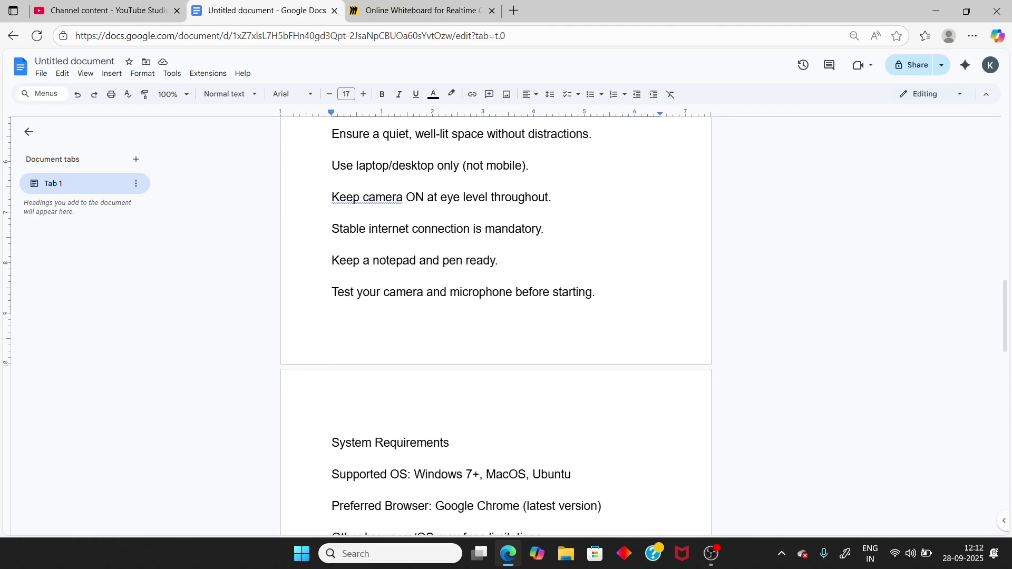
# - Write 'Pen' below 'video' on the whiteboard and circle it
pyautogui.click(420, 10)
pyautogui.moveTo(382, 264); pyautogui.dragTo(386, 298)
pyautogui.moveTo(386, 256)
pyautogui.mouseDown()
pyautogui.moveTo(388, 275)
pyautogui.moveTo(422, 282)
pyautogui.mouseUp()
pyautogui.moveTo(429, 260); pyautogui.dragTo(450, 281)
pyautogui.moveTo(453, 243); pyautogui.dragTo(467, 233)
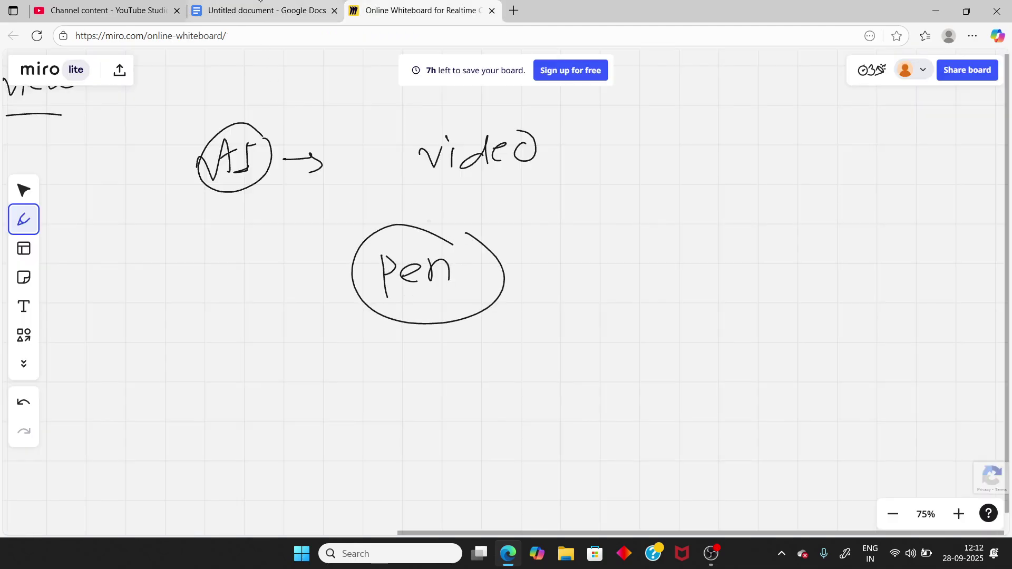
pyautogui.click(262, 10)
pyautogui.scroll(-2, 461, 307)
pyautogui.scroll(-2, 461, 307)
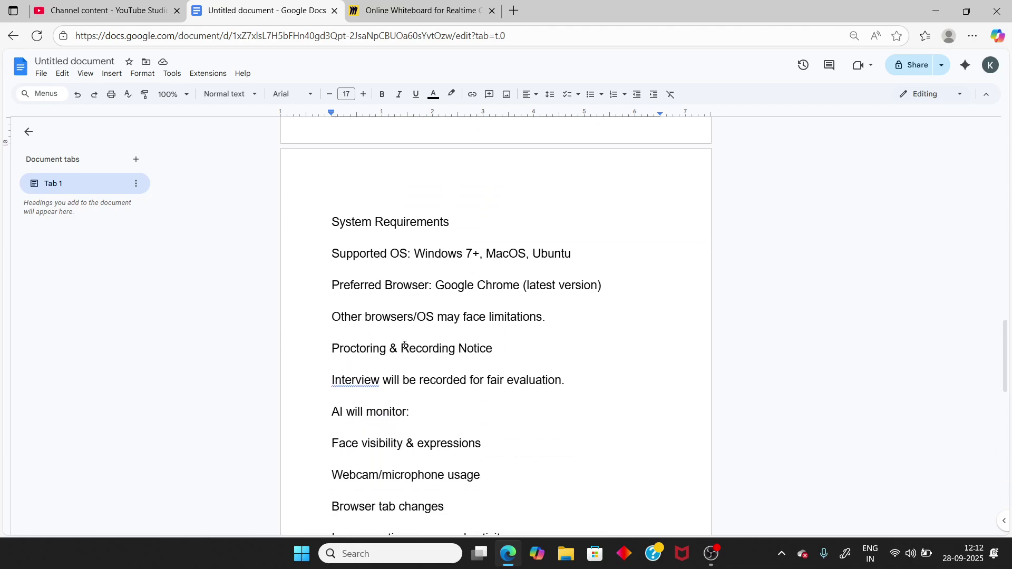
pyautogui.scroll(-3, 396, 360)
pyautogui.scroll(-2, 401, 304)
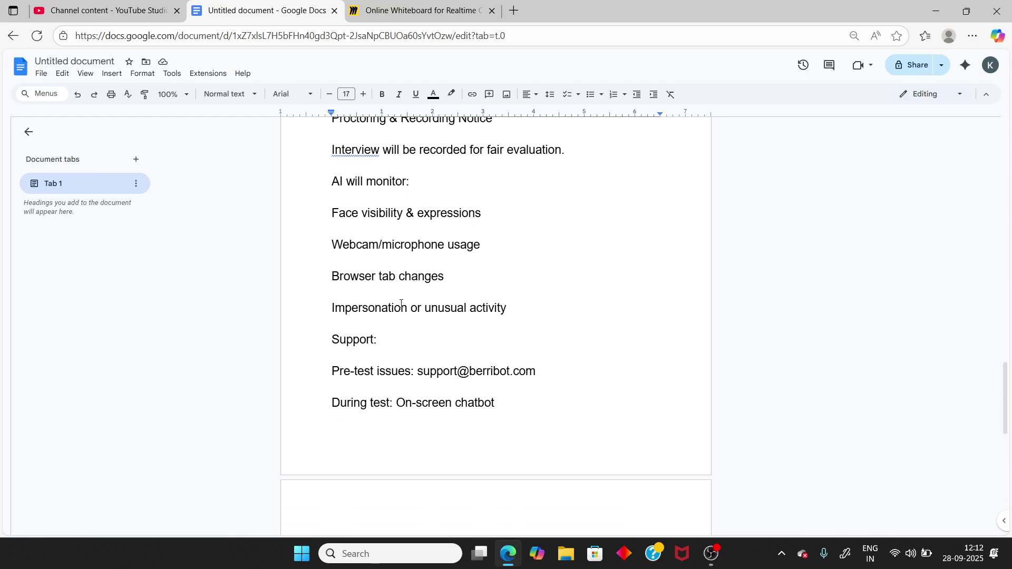
pyautogui.click(482, 371)
pyautogui.rightClick(504, 372)
pyautogui.scroll(-1, 436, 349)
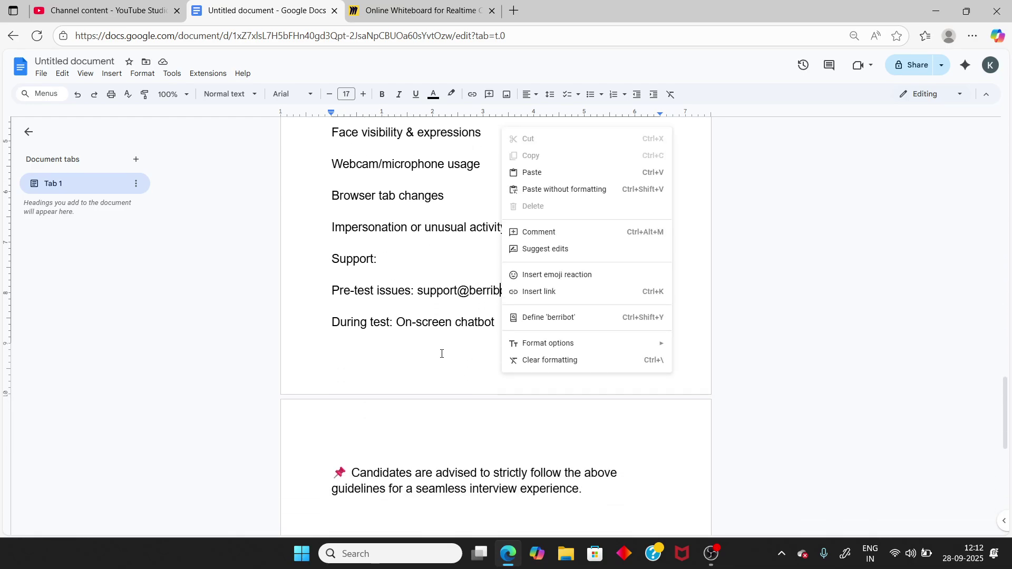
pyautogui.click(425, 323)
pyautogui.scroll(2, 475, 323)
pyautogui.scroll(1, 475, 322)
pyautogui.hotkey('ctrl', 'Tab')
# - Write a circled 'AI' with an arrow pointing to 'HR'
pyautogui.moveTo(578, 230)
pyautogui.mouseDown()
pyautogui.moveTo(590, 193)
pyautogui.moveTo(599, 228)
pyautogui.moveTo(622, 200)
pyautogui.mouseUp()
pyautogui.moveTo(611, 204)
pyautogui.mouseDown()
pyautogui.moveTo(610, 225)
pyautogui.moveTo(625, 223)
pyautogui.mouseUp()
pyautogui.moveTo(632, 193)
pyautogui.mouseDown()
pyautogui.moveTo(600, 174)
pyautogui.moveTo(630, 189)
pyautogui.mouseUp()
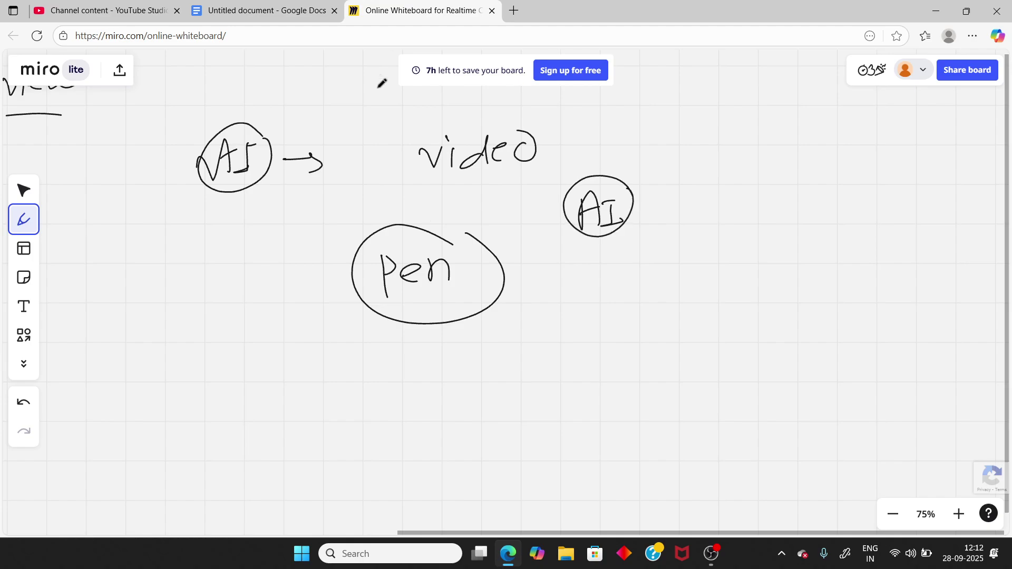
pyautogui.hscroll(5, 420, 195)
pyautogui.moveTo(263, 221); pyautogui.dragTo(320, 213)
pyautogui.moveTo(308, 207); pyautogui.dragTo(310, 220)
pyautogui.moveTo(356, 181)
pyautogui.mouseDown()
pyautogui.moveTo(356, 213)
pyautogui.moveTo(382, 209)
pyautogui.mouseUp()
pyautogui.moveTo(356, 196)
pyautogui.mouseDown()
pyautogui.moveTo(417, 179)
pyautogui.moveTo(422, 207)
pyautogui.mouseUp()
# - Write 'project' below HR, circle it twice, and add upward and outgoing arrows
pyautogui.moveTo(369, 236)
pyautogui.mouseDown()
pyautogui.moveTo(370, 267)
pyautogui.moveTo(373, 253)
pyautogui.moveTo(400, 257)
pyautogui.mouseUp()
pyautogui.moveTo(418, 237)
pyautogui.mouseDown()
pyautogui.moveTo(406, 250)
pyautogui.moveTo(420, 250)
pyautogui.mouseUp()
pyautogui.moveTo(425, 233)
pyautogui.mouseDown()
pyautogui.moveTo(421, 265)
pyautogui.moveTo(462, 253)
pyautogui.mouseUp()
pyautogui.moveTo(479, 218); pyautogui.dragTo(482, 258)
pyautogui.moveTo(465, 248)
pyautogui.mouseDown()
pyautogui.moveTo(484, 247)
pyautogui.moveTo(428, 204)
pyautogui.moveTo(488, 237)
pyautogui.mouseUp()
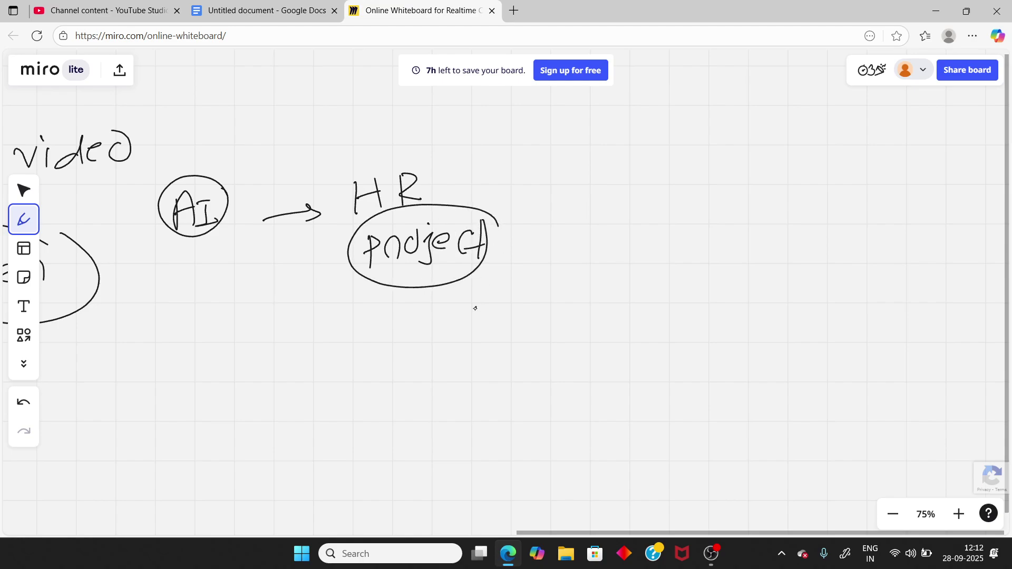
pyautogui.moveTo(477, 310)
pyautogui.mouseDown()
pyautogui.moveTo(478, 279)
pyautogui.moveTo(491, 290)
pyautogui.moveTo(466, 299)
pyautogui.mouseUp()
pyautogui.moveTo(479, 279); pyautogui.dragTo(490, 298)
pyautogui.moveTo(472, 228); pyautogui.dragTo(485, 261)
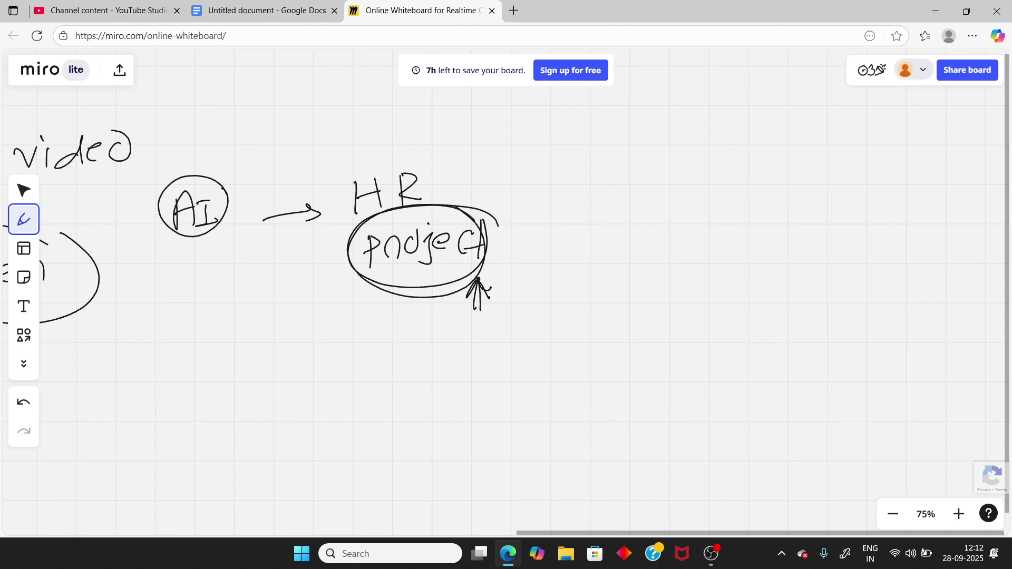
pyautogui.moveTo(487, 234); pyautogui.dragTo(536, 236)
pyautogui.hscroll(4, 467, 348)
pyautogui.hscroll(2, 466, 349)
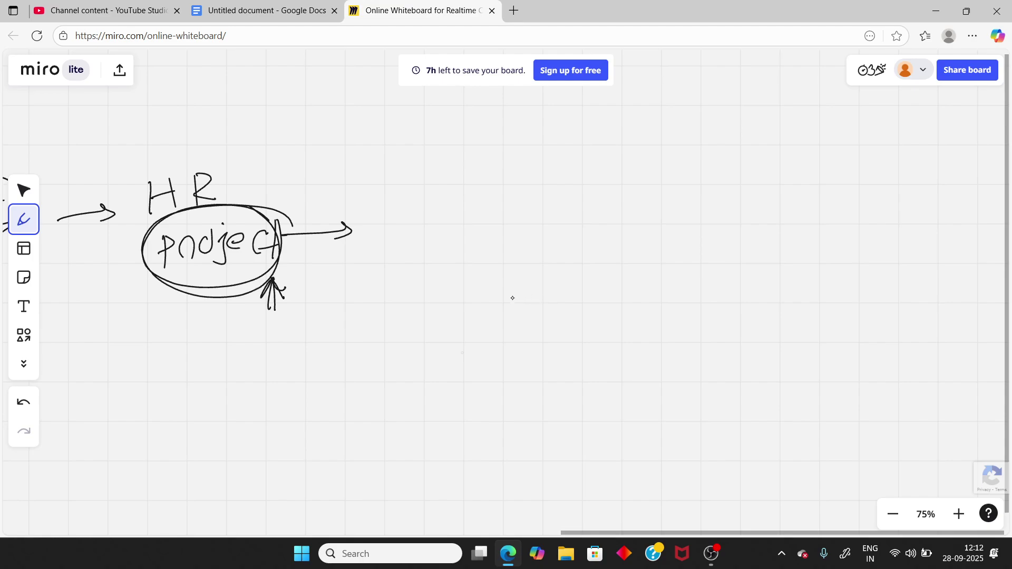
# - Draw an arrow from HR and write 'TOP 15 HR'
pyautogui.moveTo(256, 185)
pyautogui.mouseDown()
pyautogui.moveTo(289, 176)
pyautogui.moveTo(281, 180)
pyautogui.mouseUp()
pyautogui.moveTo(315, 152); pyautogui.dragTo(343, 147)
pyautogui.moveTo(326, 150)
pyautogui.mouseDown()
pyautogui.moveTo(326, 174)
pyautogui.moveTo(343, 150)
pyautogui.moveTo(367, 158)
pyautogui.mouseUp()
pyautogui.moveTo(424, 130)
pyautogui.mouseDown()
pyautogui.moveTo(424, 152)
pyautogui.moveTo(452, 135)
pyautogui.mouseUp()
pyautogui.moveTo(509, 104); pyautogui.dragTo(511, 137)
pyautogui.moveTo(527, 105)
pyautogui.mouseDown()
pyautogui.moveTo(529, 131)
pyautogui.moveTo(531, 119)
pyautogui.mouseUp()
pyautogui.moveTo(540, 105)
pyautogui.mouseDown()
pyautogui.moveTo(541, 128)
pyautogui.moveTo(560, 124)
pyautogui.mouseUp()
pyautogui.moveTo(279, 255)
pyautogui.mouseDown()
pyautogui.moveTo(309, 275)
pyautogui.moveTo(370, 251)
pyautogui.mouseUp()
# - Write 'TOP 15 project' beside the lower arrow
pyautogui.moveTo(357, 255)
pyautogui.mouseDown()
pyautogui.moveTo(359, 274)
pyautogui.moveTo(373, 254)
pyautogui.moveTo(395, 275)
pyautogui.moveTo(396, 260)
pyautogui.mouseUp()
pyautogui.moveTo(428, 245)
pyautogui.mouseDown()
pyautogui.moveTo(433, 260)
pyautogui.moveTo(452, 264)
pyautogui.mouseUp()
pyautogui.moveTo(472, 236); pyautogui.dragTo(452, 264)
pyautogui.moveTo(506, 228)
pyautogui.mouseDown()
pyautogui.moveTo(508, 257)
pyautogui.moveTo(549, 226)
pyautogui.moveTo(549, 249)
pyautogui.moveTo(572, 223)
pyautogui.moveTo(607, 234)
pyautogui.mouseUp()
pyautogui.moveTo(621, 198); pyautogui.dragTo(617, 244)
pyautogui.moveTo(593, 232); pyautogui.dragTo(618, 232)
# - Shade the project circle, bracket HR with project, and curve an arrow from project
pyautogui.moveTo(153, 295); pyautogui.dragTo(208, 277)
pyautogui.moveTo(176, 293); pyautogui.dragTo(226, 291)
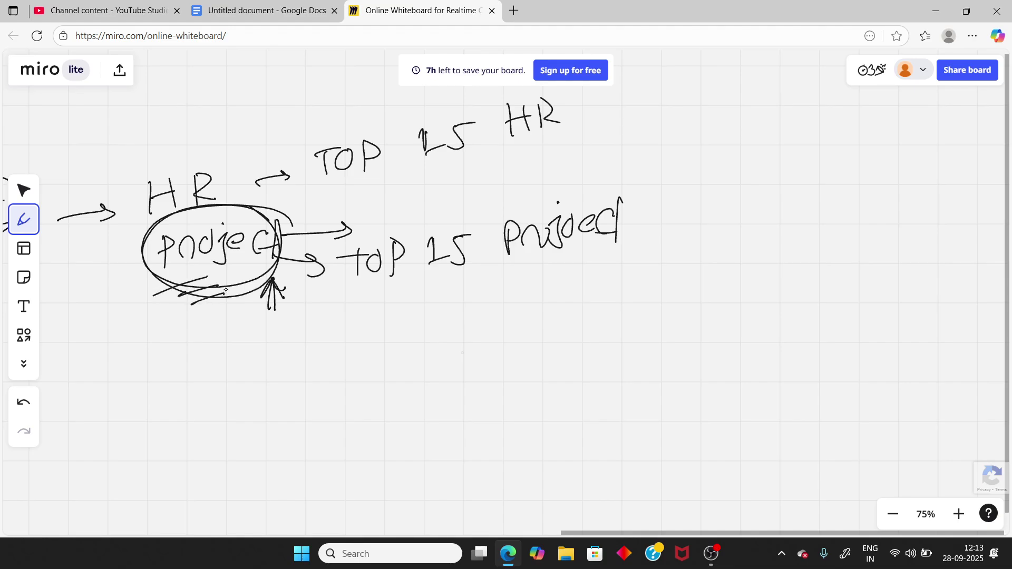
pyautogui.moveTo(124, 178)
pyautogui.mouseDown()
pyautogui.moveTo(124, 227)
pyautogui.moveTo(136, 250)
pyautogui.mouseUp()
pyautogui.moveTo(239, 176)
pyautogui.mouseDown()
pyautogui.moveTo(269, 202)
pyautogui.moveTo(252, 234)
pyautogui.mouseUp()
pyautogui.moveTo(175, 216); pyautogui.dragTo(205, 211)
pyautogui.moveTo(186, 264)
pyautogui.mouseDown()
pyautogui.moveTo(253, 256)
pyautogui.moveTo(343, 352)
pyautogui.mouseUp()
# - Write 'simple' with a short note, draw a long curved arrow, and circle AI
pyautogui.moveTo(388, 327)
pyautogui.mouseDown()
pyautogui.moveTo(373, 353)
pyautogui.moveTo(448, 330)
pyautogui.moveTo(465, 338)
pyautogui.mouseUp()
pyautogui.moveTo(467, 331); pyautogui.dragTo(481, 338)
pyautogui.moveTo(538, 319); pyautogui.dragTo(574, 316)
pyautogui.moveTo(575, 307); pyautogui.dragTo(595, 321)
pyautogui.moveTo(64, 228); pyautogui.dragTo(569, 356)
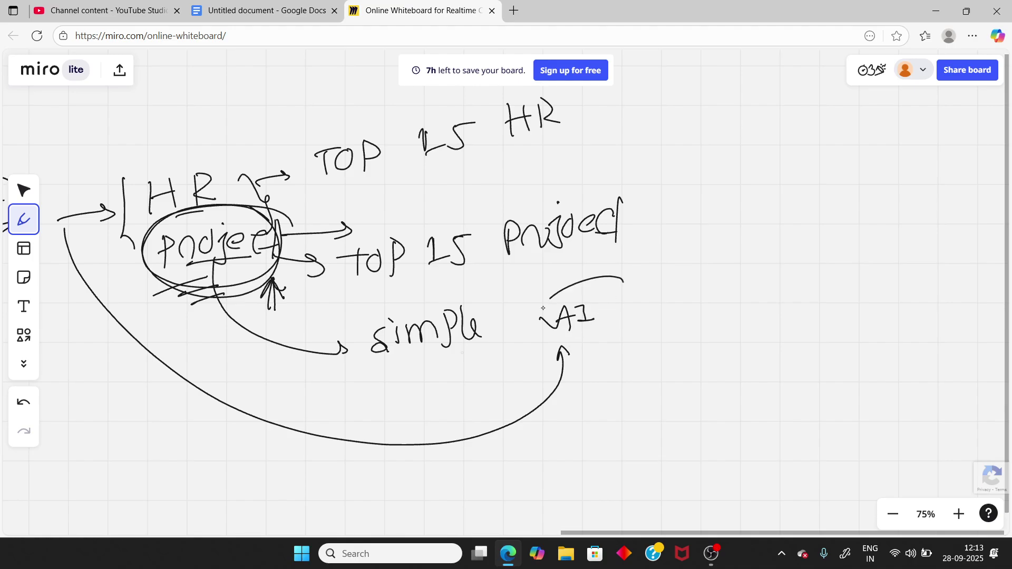
pyautogui.moveTo(623, 280); pyautogui.dragTo(625, 304)
# - Hatch the project ellipse, curve an arrow to AI, and arrow down from 'TOP 15 HR'
pyautogui.moveTo(172, 285); pyautogui.dragTo(244, 273)
pyautogui.press('XF86AudioRaiseVolume')
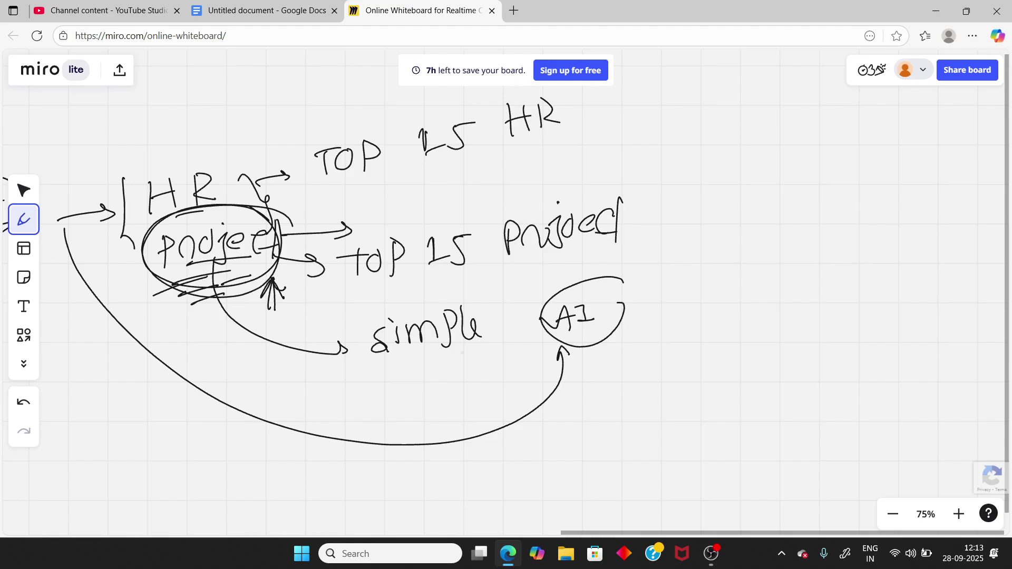
pyautogui.moveTo(164, 277); pyautogui.dragTo(577, 372)
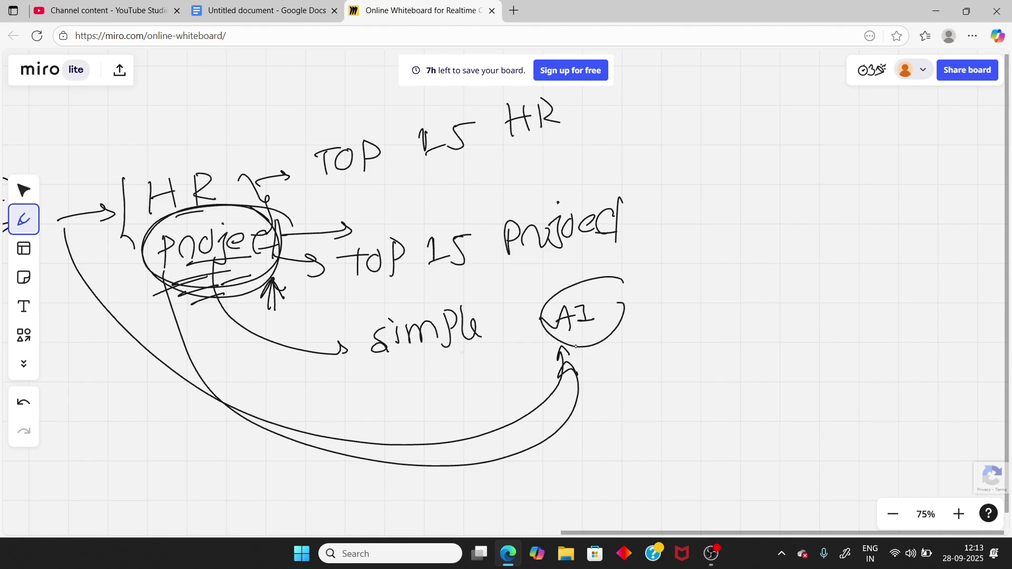
pyautogui.moveTo(598, 115)
pyautogui.mouseDown()
pyautogui.moveTo(695, 255)
pyautogui.moveTo(706, 246)
pyautogui.mouseUp()
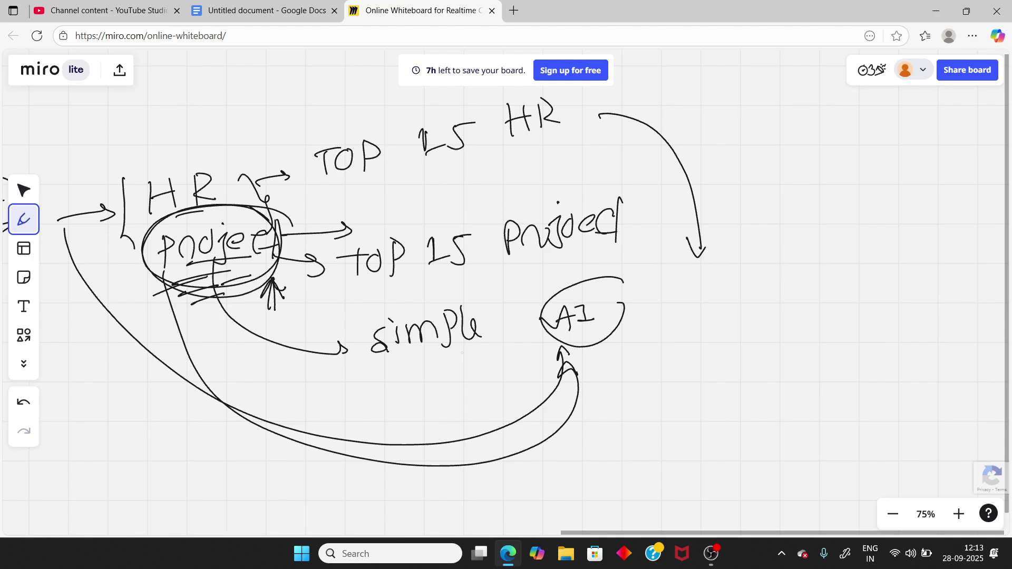
pyautogui.hscroll(5, 499, 356)
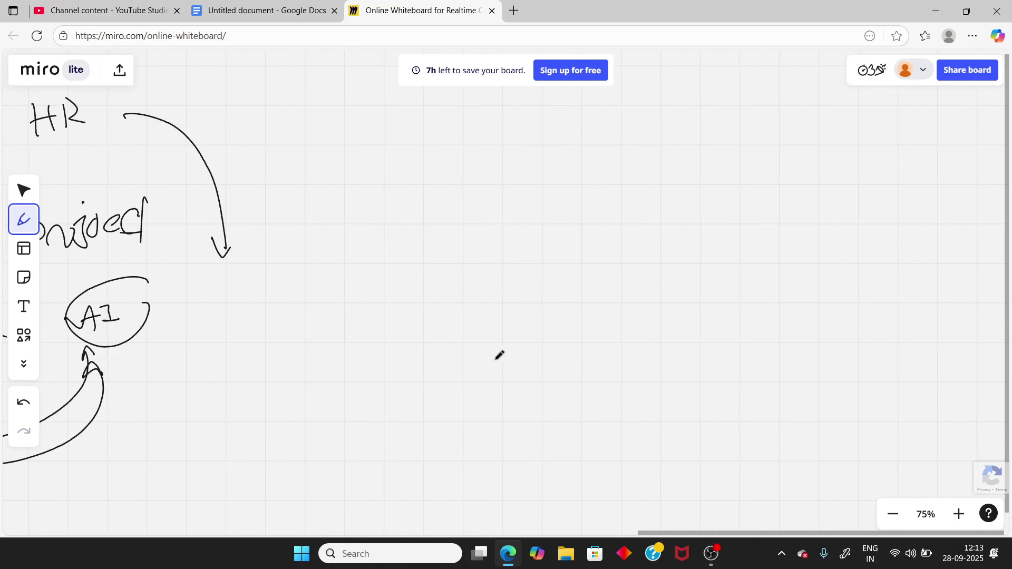
pyautogui.hscroll(2, 500, 356)
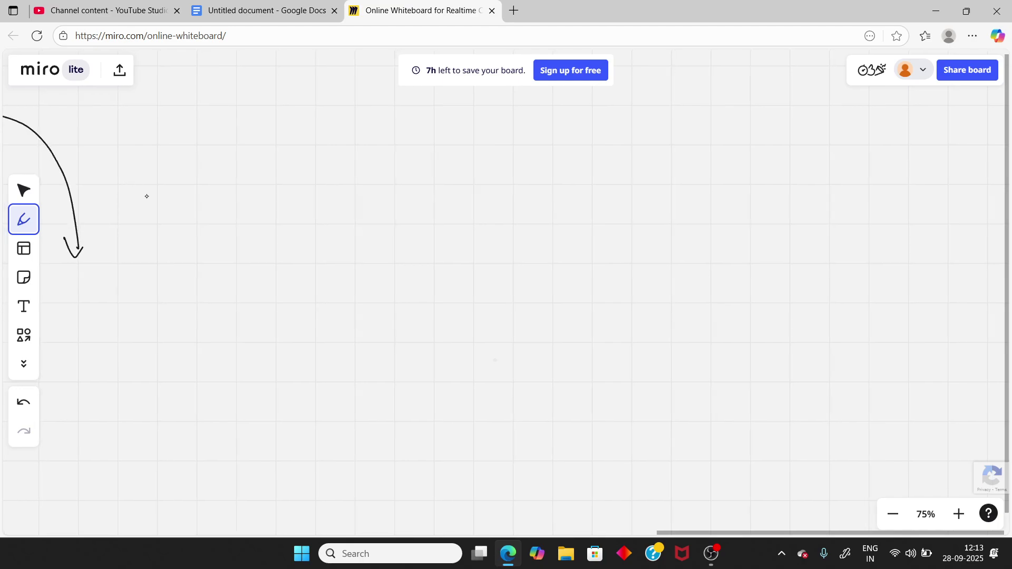
# - Write the heading 'Cross Question' on empty board space
pyautogui.moveTo(149, 197)
pyautogui.mouseDown()
pyautogui.moveTo(163, 211)
pyautogui.moveTo(203, 208)
pyautogui.moveTo(211, 193)
pyautogui.moveTo(224, 208)
pyautogui.moveTo(252, 208)
pyautogui.mouseUp()
pyautogui.moveTo(348, 174)
pyautogui.mouseDown()
pyautogui.moveTo(316, 190)
pyautogui.moveTo(393, 198)
pyautogui.mouseUp()
pyautogui.moveTo(408, 165); pyautogui.dragTo(398, 202)
pyautogui.moveTo(424, 162)
pyautogui.mouseDown()
pyautogui.moveTo(431, 186)
pyautogui.moveTo(450, 198)
pyautogui.moveTo(463, 184)
pyautogui.moveTo(496, 203)
pyautogui.mouseUp()
pyautogui.hscroll(-5, 496, 202)
pyautogui.hscroll(-5, 316, 237)
# - Underline '15' and 'project' in the top-15 lists
pyautogui.moveTo(286, 174)
pyautogui.mouseDown()
pyautogui.moveTo(331, 165)
pyautogui.moveTo(337, 174)
pyautogui.mouseUp()
pyautogui.moveTo(358, 280); pyautogui.dragTo(394, 267)
pyautogui.moveTo(379, 283); pyautogui.dragTo(415, 275)
pyautogui.hscroll(10, 495, 360)
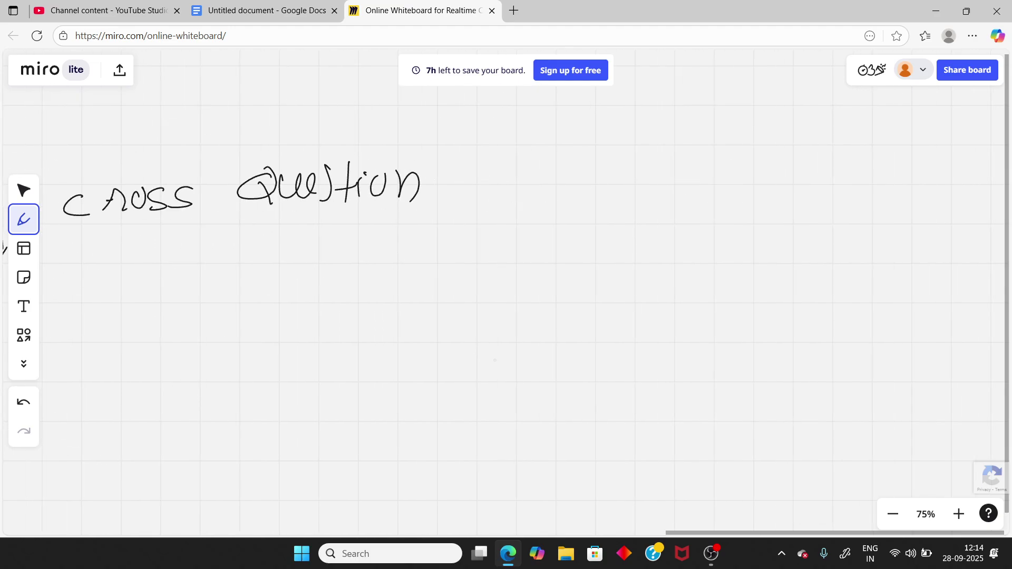
pyautogui.hscroll(5, 495, 360)
pyautogui.hscroll(3, 495, 360)
# - Write the 'core subject' heading with a circled 'OOPS' beneath it
pyautogui.moveTo(199, 142)
pyautogui.mouseDown()
pyautogui.moveTo(180, 165)
pyautogui.moveTo(207, 145)
pyautogui.moveTo(248, 161)
pyautogui.mouseUp()
pyautogui.moveTo(306, 141)
pyautogui.mouseDown()
pyautogui.moveTo(291, 158)
pyautogui.moveTo(310, 163)
pyautogui.mouseUp()
pyautogui.moveTo(313, 141)
pyautogui.mouseDown()
pyautogui.moveTo(337, 161)
pyautogui.moveTo(353, 153)
pyautogui.moveTo(349, 168)
pyautogui.mouseUp()
pyautogui.moveTo(363, 123)
pyautogui.mouseDown()
pyautogui.moveTo(389, 142)
pyautogui.moveTo(382, 154)
pyautogui.mouseUp()
pyautogui.moveTo(408, 120); pyautogui.dragTo(405, 160)
pyautogui.moveTo(381, 150); pyautogui.dragTo(403, 149)
pyautogui.moveTo(177, 235)
pyautogui.mouseDown()
pyautogui.moveTo(199, 240)
pyautogui.moveTo(236, 217)
pyautogui.moveTo(279, 214)
pyautogui.moveTo(297, 236)
pyautogui.mouseUp()
pyautogui.moveTo(299, 208)
pyautogui.mouseDown()
pyautogui.moveTo(304, 223)
pyautogui.moveTo(271, 233)
pyautogui.mouseUp()
pyautogui.moveTo(313, 208)
pyautogui.mouseDown()
pyautogui.moveTo(324, 199)
pyautogui.moveTo(311, 233)
pyautogui.mouseUp()
pyautogui.moveTo(353, 192)
pyautogui.mouseDown()
pyautogui.moveTo(306, 252)
pyautogui.moveTo(335, 201)
pyautogui.mouseUp()
# - Write 'coding' to the right, with an arrow beneath and a short note beside it
pyautogui.moveTo(525, 220); pyautogui.dragTo(529, 239)
pyautogui.moveTo(544, 224)
pyautogui.mouseDown()
pyautogui.moveTo(583, 241)
pyautogui.moveTo(605, 229)
pyautogui.moveTo(603, 207)
pyautogui.mouseUp()
pyautogui.moveTo(616, 215)
pyautogui.mouseDown()
pyautogui.moveTo(634, 213)
pyautogui.moveTo(658, 230)
pyautogui.moveTo(637, 252)
pyautogui.mouseUp()
pyautogui.moveTo(464, 318)
pyautogui.mouseDown()
pyautogui.moveTo(487, 314)
pyautogui.moveTo(484, 326)
pyautogui.mouseUp()
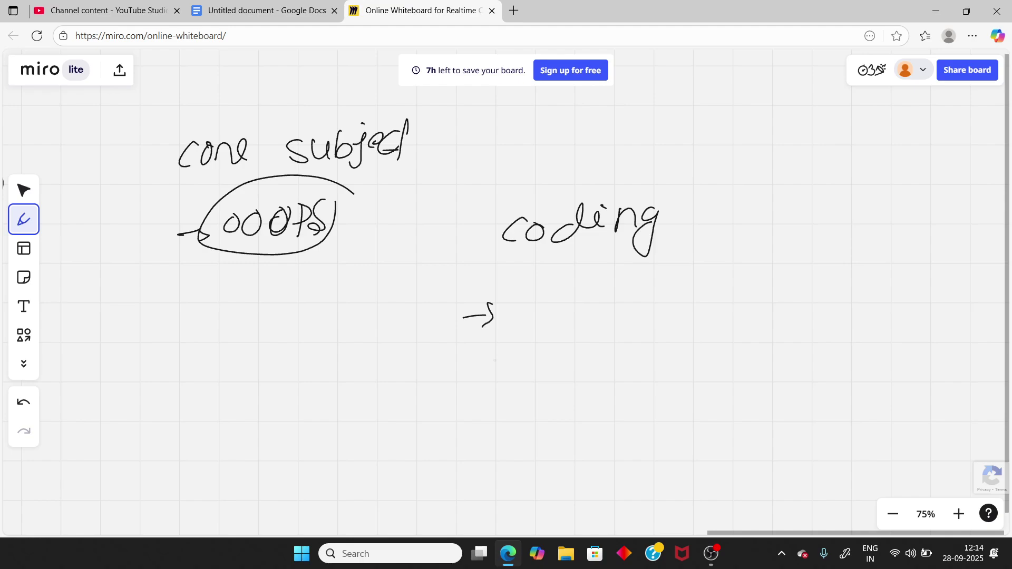
pyautogui.moveTo(727, 170)
pyautogui.mouseDown()
pyautogui.moveTo(749, 193)
pyautogui.moveTo(805, 190)
pyautogui.mouseUp()
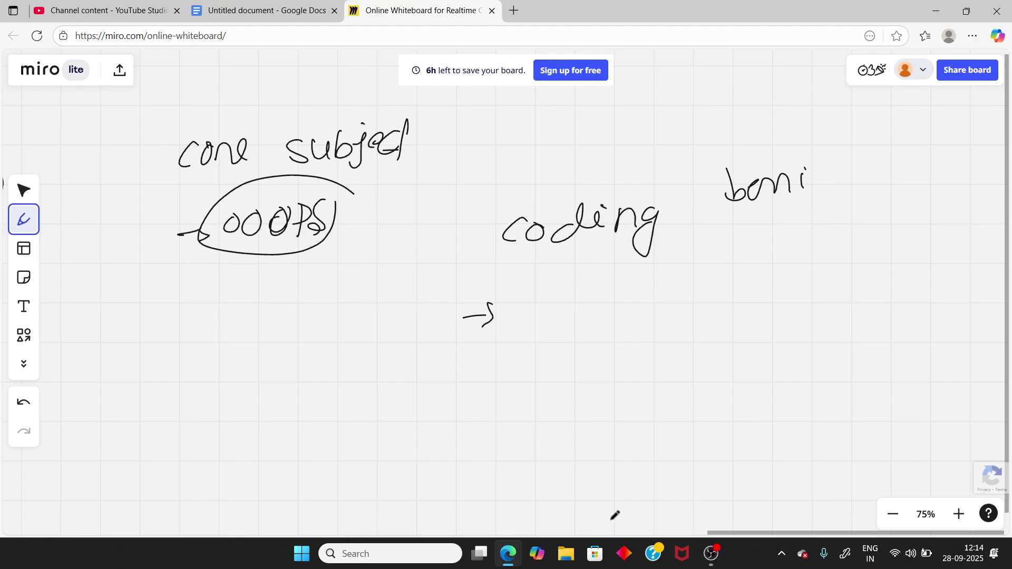
pyautogui.hscroll(5, 638, 302)
pyautogui.hscroll(1, 638, 302)
# - Circle 'coding' and sketch a code box with braces and a line inside
pyautogui.moveTo(452, 225); pyautogui.dragTo(491, 223)
pyautogui.moveTo(419, 159); pyautogui.dragTo(471, 192)
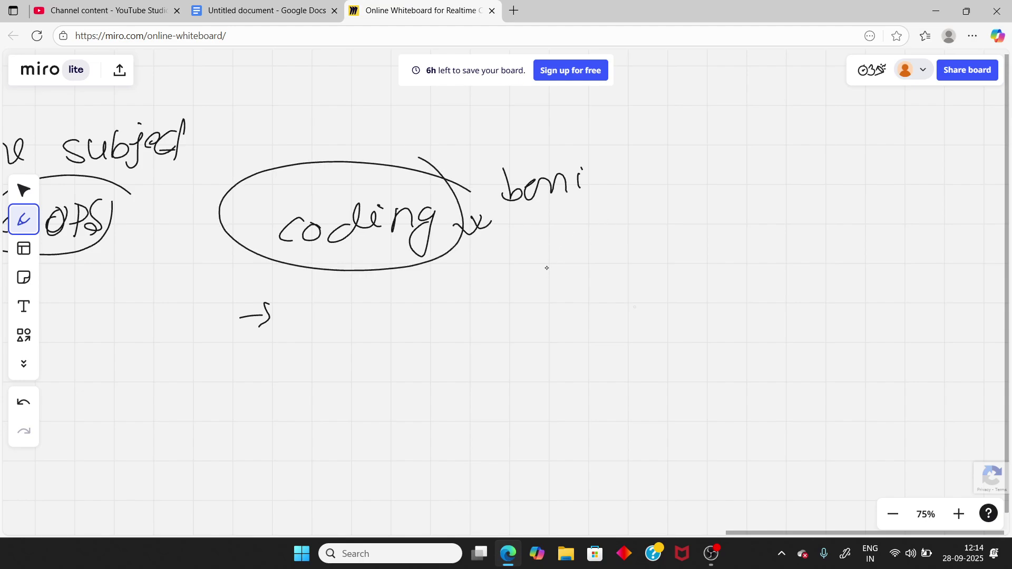
pyautogui.moveTo(544, 231); pyautogui.dragTo(540, 391)
pyautogui.moveTo(527, 231)
pyautogui.mouseDown()
pyautogui.moveTo(691, 380)
pyautogui.moveTo(536, 381)
pyautogui.mouseUp()
pyautogui.moveTo(587, 239); pyautogui.dragTo(590, 265)
pyautogui.moveTo(609, 327); pyautogui.dragTo(607, 353)
pyautogui.moveTo(605, 277)
pyautogui.mouseDown()
pyautogui.moveTo(624, 277)
pyautogui.moveTo(644, 307)
pyautogui.mouseUp()
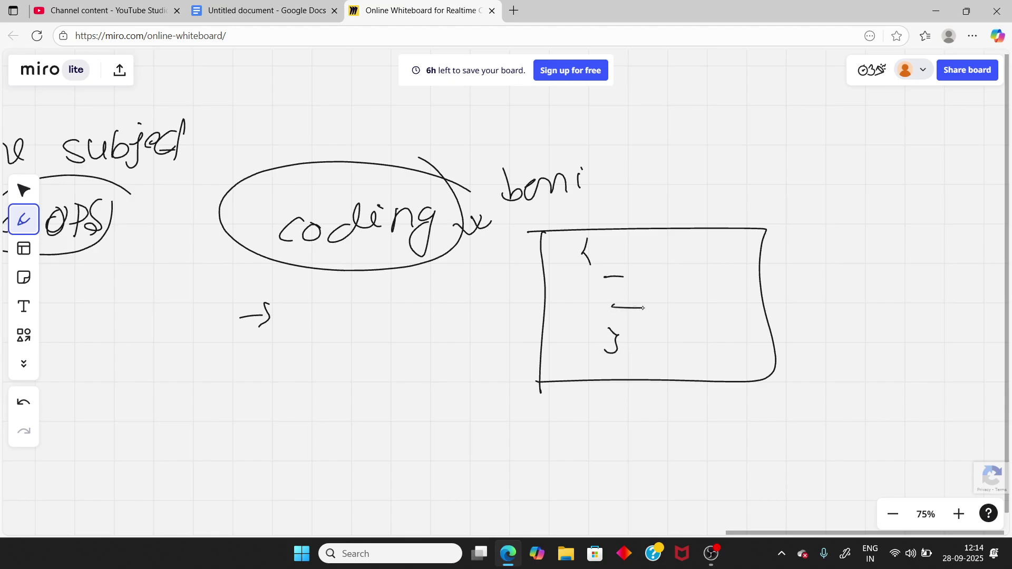
# - Write 'contest' beside the note and retrace the code box braces
pyautogui.moveTo(674, 161); pyautogui.dragTo(678, 190)
pyautogui.moveTo(707, 170)
pyautogui.mouseDown()
pyautogui.moveTo(698, 183)
pyautogui.moveTo(710, 176)
pyautogui.moveTo(733, 188)
pyautogui.mouseUp()
pyautogui.moveTo(744, 155)
pyautogui.mouseDown()
pyautogui.moveTo(743, 190)
pyautogui.moveTo(764, 176)
pyautogui.moveTo(769, 183)
pyautogui.mouseUp()
pyautogui.moveTo(793, 150)
pyautogui.mouseDown()
pyautogui.moveTo(782, 174)
pyautogui.moveTo(838, 169)
pyautogui.moveTo(830, 172)
pyautogui.mouseUp()
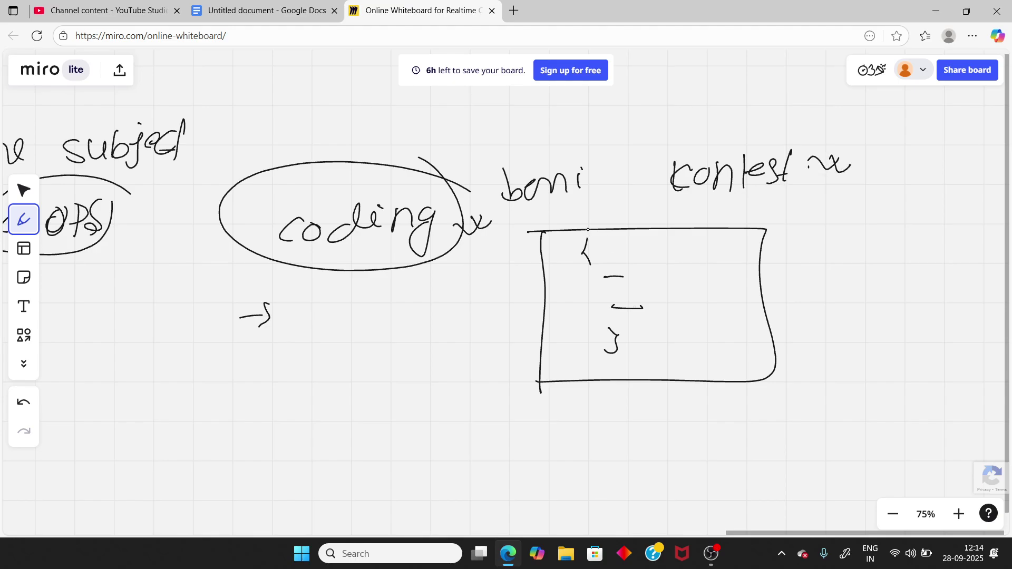
pyautogui.moveTo(587, 229); pyautogui.dragTo(594, 263)
pyautogui.moveTo(605, 339)
pyautogui.mouseDown()
pyautogui.moveTo(613, 350)
pyautogui.moveTo(599, 370)
pyautogui.mouseUp()
pyautogui.moveTo(543, 237)
pyautogui.mouseDown()
pyautogui.moveTo(534, 341)
pyautogui.moveTo(577, 365)
pyautogui.mouseUp()
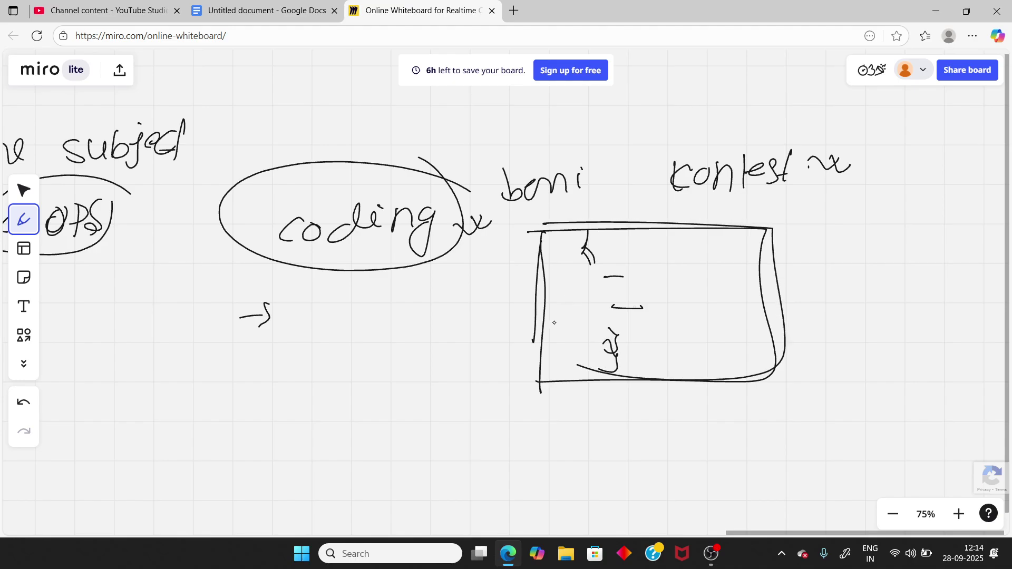
# - Draw an arrow down from 'coding' and write 'bonibot' below it
pyautogui.moveTo(370, 266)
pyautogui.mouseDown()
pyautogui.moveTo(368, 300)
pyautogui.moveTo(382, 277)
pyautogui.mouseUp()
pyautogui.moveTo(333, 321)
pyautogui.mouseDown()
pyautogui.moveTo(352, 356)
pyautogui.moveTo(433, 348)
pyautogui.mouseUp()
pyautogui.moveTo(457, 310)
pyautogui.mouseDown()
pyautogui.moveTo(457, 344)
pyautogui.moveTo(462, 321)
pyautogui.mouseUp()
pyautogui.moveTo(539, 234); pyautogui.dragTo(557, 244)
pyautogui.scroll(-2, 635, 307)
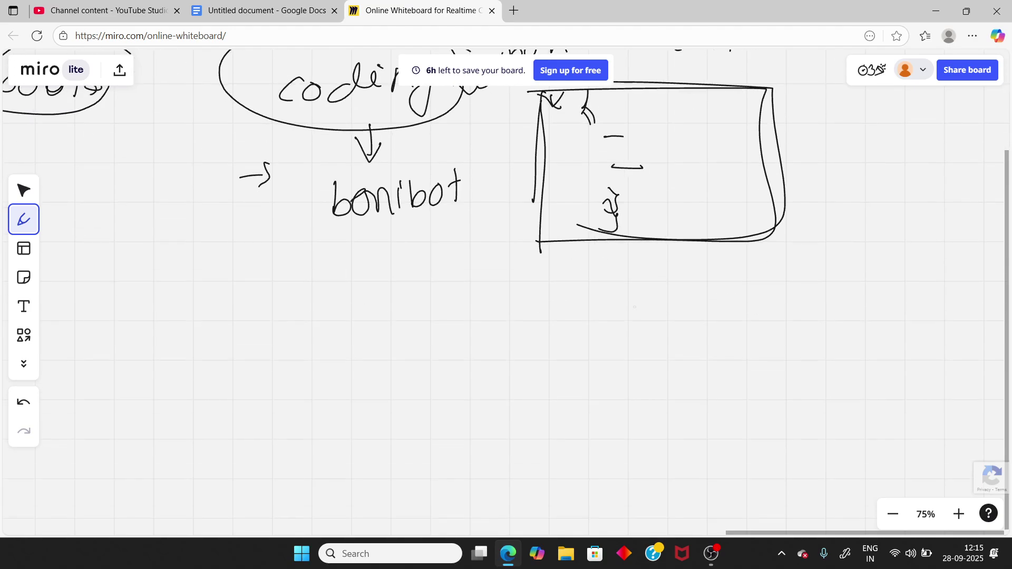
pyautogui.scroll(2, 634, 308)
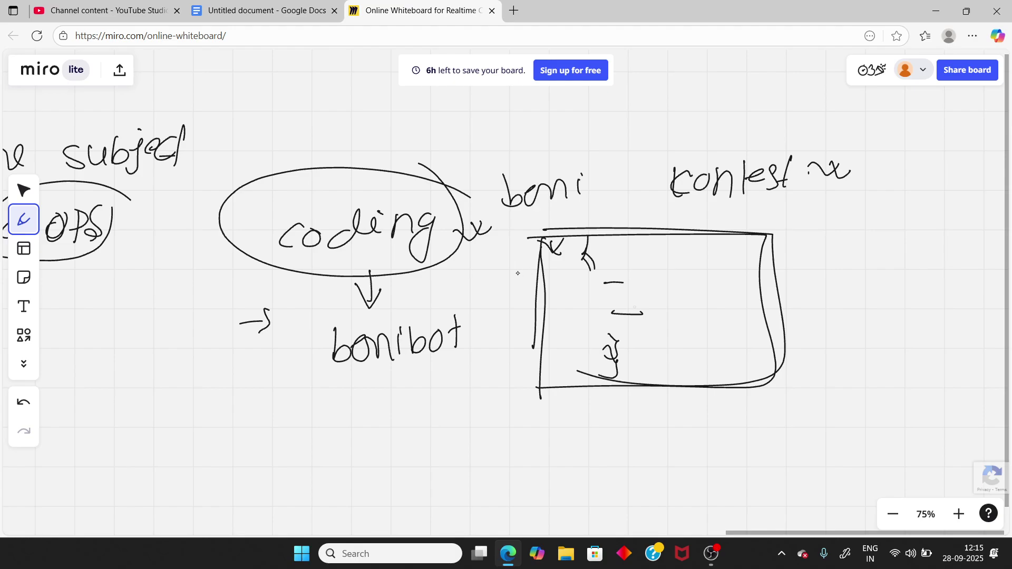
pyautogui.hscroll(-4, 634, 307)
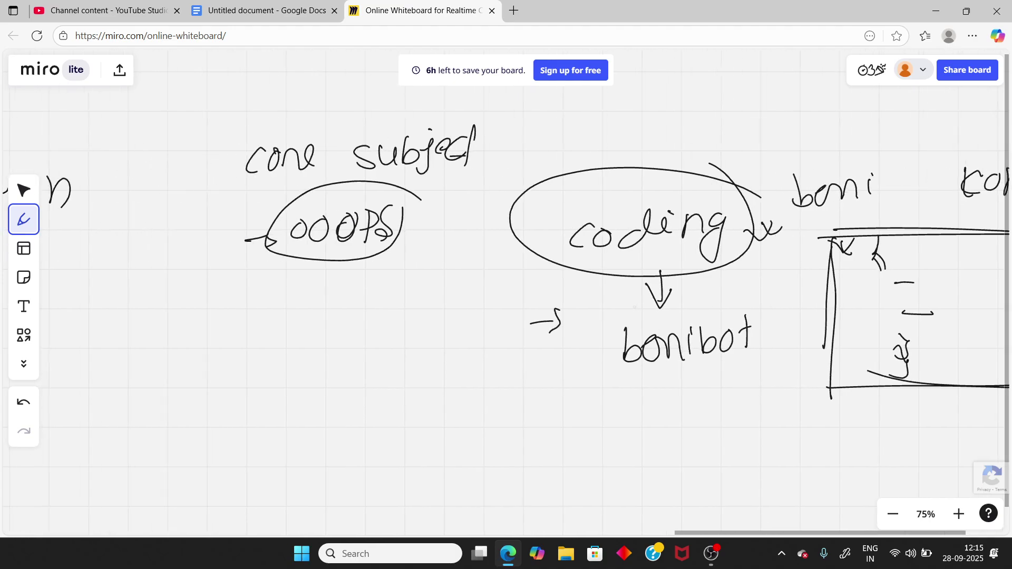
pyautogui.scroll(-1, 634, 307)
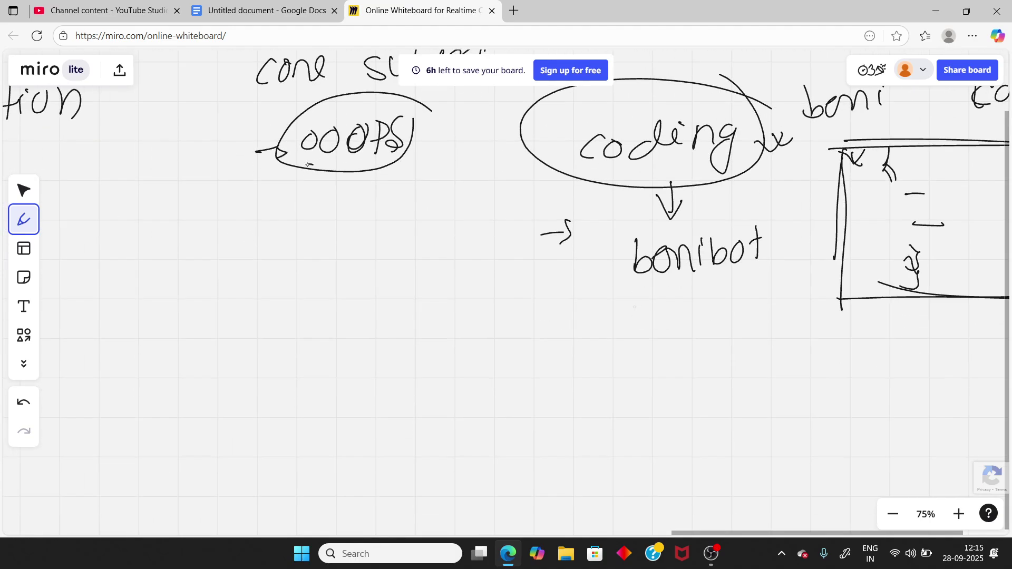
# - Add an arrow to 'CN' and a brace under OOPS, then write 'depth'
pyautogui.moveTo(307, 165)
pyautogui.mouseDown()
pyautogui.moveTo(396, 164)
pyautogui.moveTo(399, 175)
pyautogui.mouseUp()
pyautogui.moveTo(217, 235); pyautogui.dragTo(269, 234)
pyautogui.moveTo(293, 218)
pyautogui.mouseDown()
pyautogui.moveTo(287, 235)
pyautogui.moveTo(307, 215)
pyautogui.mouseUp()
pyautogui.moveTo(393, 165)
pyautogui.mouseDown()
pyautogui.moveTo(398, 192)
pyautogui.moveTo(368, 216)
pyautogui.mouseUp()
pyautogui.moveTo(237, 157); pyautogui.dragTo(247, 211)
pyautogui.moveTo(278, 273)
pyautogui.mouseDown()
pyautogui.moveTo(276, 261)
pyautogui.moveTo(295, 286)
pyautogui.mouseUp()
pyautogui.moveTo(305, 261)
pyautogui.mouseDown()
pyautogui.moveTo(306, 286)
pyautogui.moveTo(318, 269)
pyautogui.moveTo(329, 282)
pyautogui.mouseUp()
pyautogui.moveTo(323, 270); pyautogui.dragTo(360, 280)
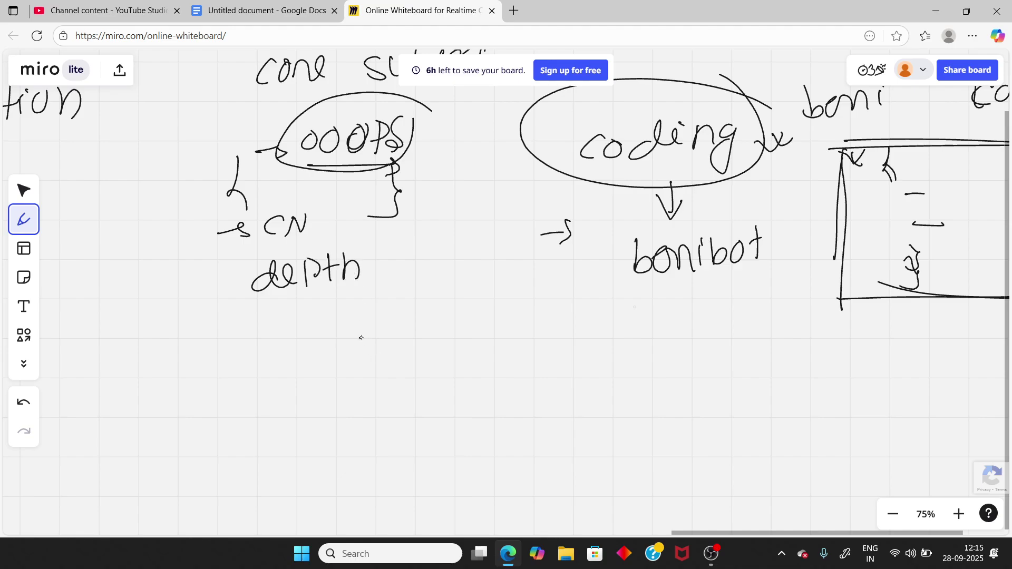
# - Write 'TR In' below 'depth' with 'TR' circled
pyautogui.moveTo(365, 337); pyautogui.dragTo(392, 335)
pyautogui.moveTo(377, 335); pyautogui.dragTo(377, 368)
pyautogui.moveTo(405, 332)
pyautogui.mouseDown()
pyautogui.moveTo(405, 361)
pyautogui.moveTo(477, 338)
pyautogui.moveTo(463, 363)
pyautogui.mouseUp()
pyautogui.moveTo(446, 364); pyautogui.dragTo(496, 370)
pyautogui.moveTo(413, 122)
pyautogui.mouseDown()
pyautogui.moveTo(432, 140)
pyautogui.moveTo(455, 135)
pyautogui.moveTo(451, 146)
pyautogui.moveTo(399, 163)
pyautogui.mouseUp()
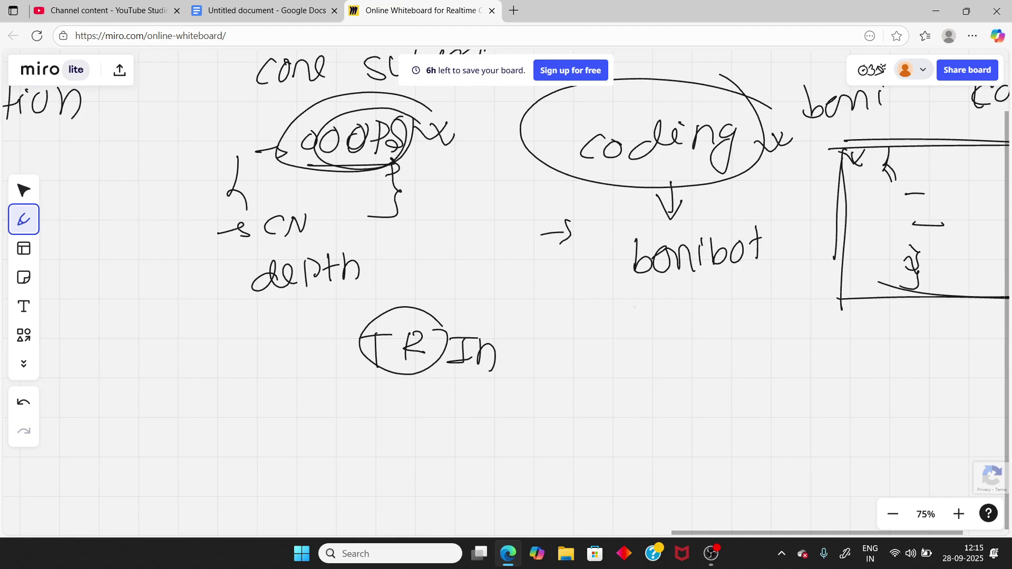
pyautogui.hscroll(-5, 506, 293)
pyautogui.hscroll(-10, 506, 292)
pyautogui.hscroll(-1, 506, 293)
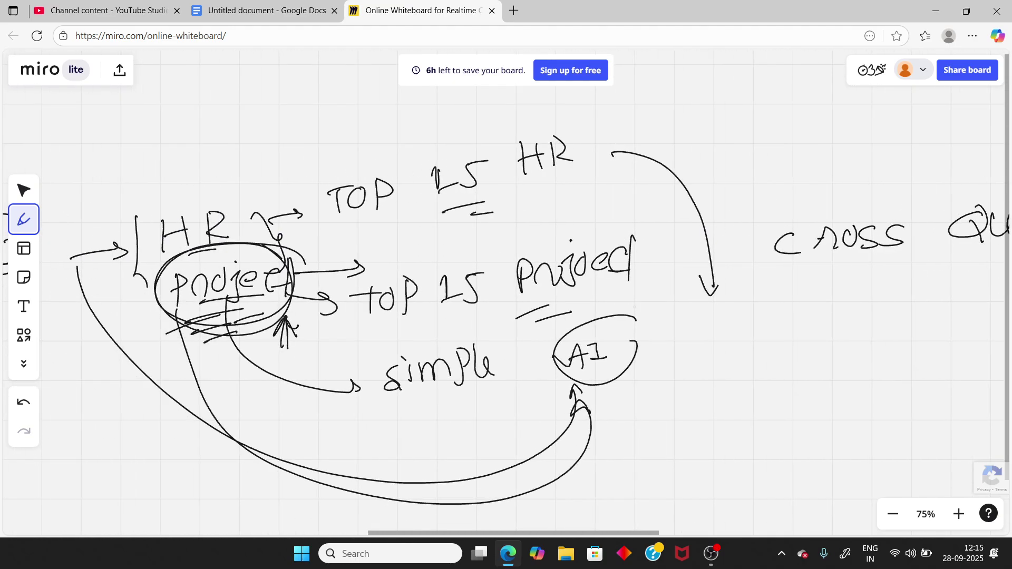
# - Scratch out the underline under 'project' and draw a curved arrow rightward
pyautogui.moveTo(516, 316); pyautogui.dragTo(563, 306)
pyautogui.moveTo(629, 270); pyautogui.dragTo(696, 355)
pyautogui.moveTo(686, 343)
pyautogui.mouseDown()
pyautogui.moveTo(697, 358)
pyautogui.moveTo(688, 354)
pyautogui.mouseUp()
pyautogui.moveTo(707, 337); pyautogui.dragTo(695, 353)
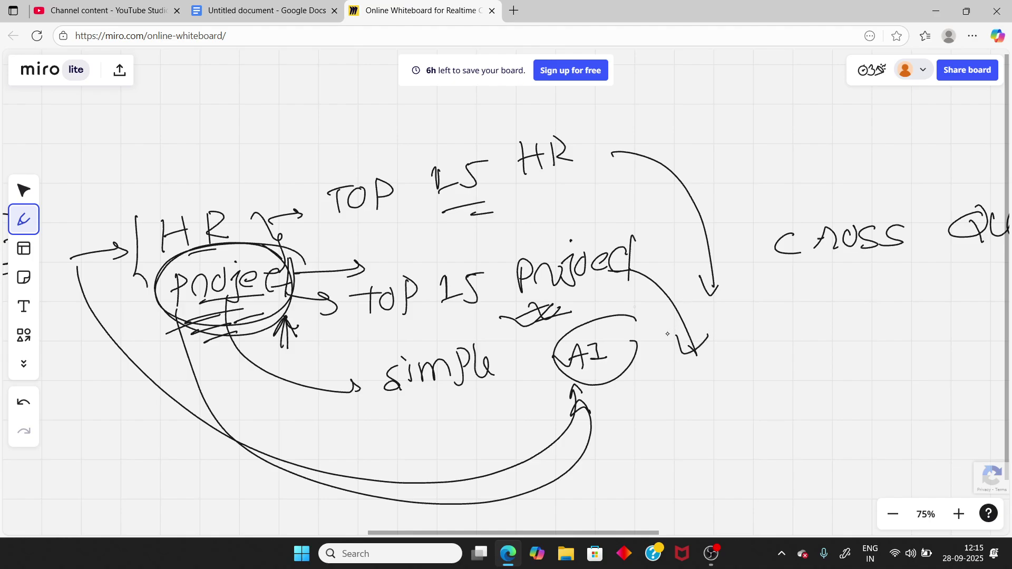
# - Write 'AWS' at the arrow tip and circle it twice, with a mark above
pyautogui.moveTo(711, 363)
pyautogui.mouseDown()
pyautogui.moveTo(735, 345)
pyautogui.moveTo(747, 378)
pyautogui.mouseUp()
pyautogui.moveTo(729, 366)
pyautogui.mouseDown()
pyautogui.moveTo(772, 352)
pyautogui.moveTo(780, 374)
pyautogui.mouseUp()
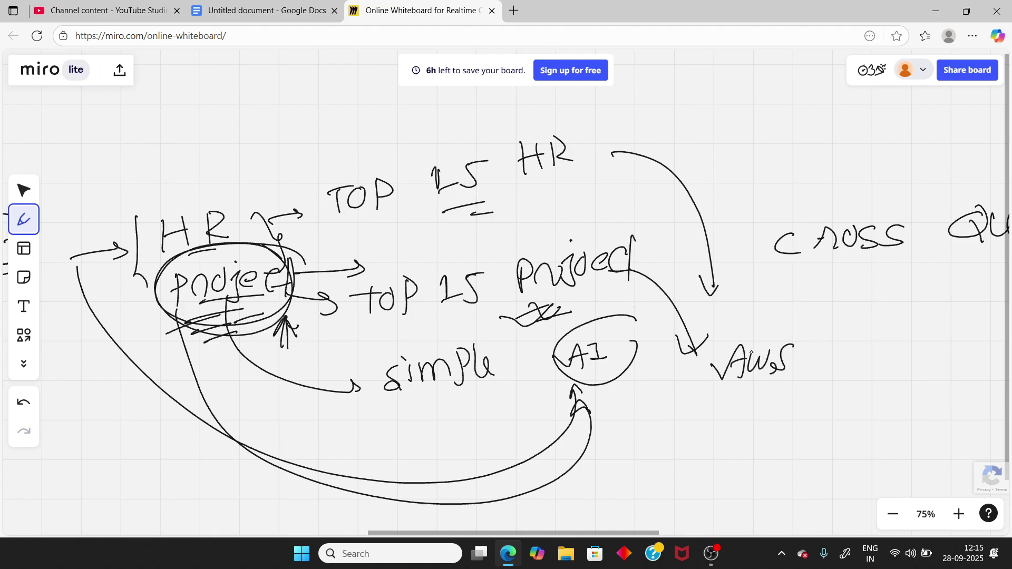
pyautogui.moveTo(810, 339); pyautogui.dragTo(739, 343)
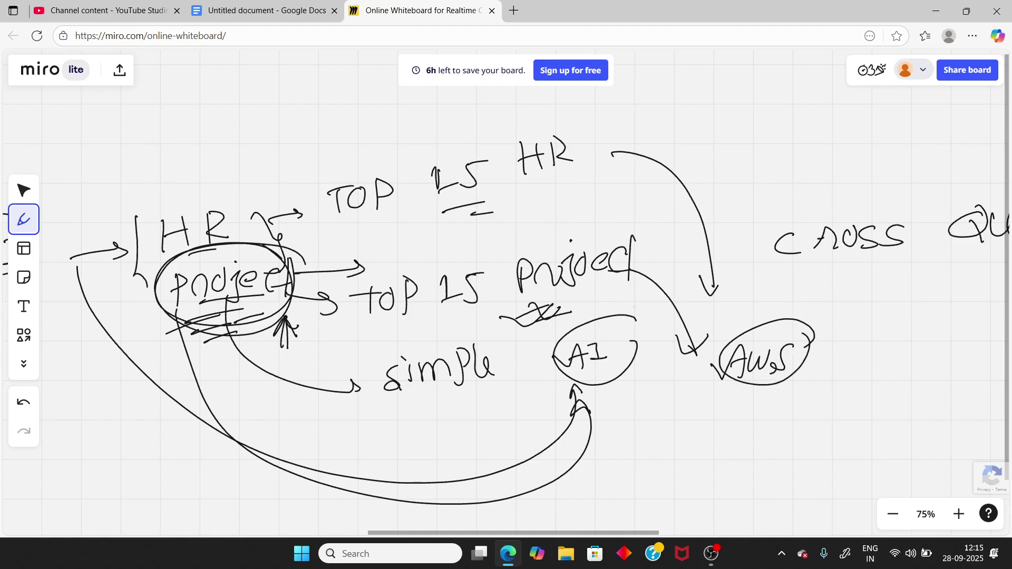
pyautogui.hscroll(5, 507, 306)
pyautogui.scroll(-2, 506, 306)
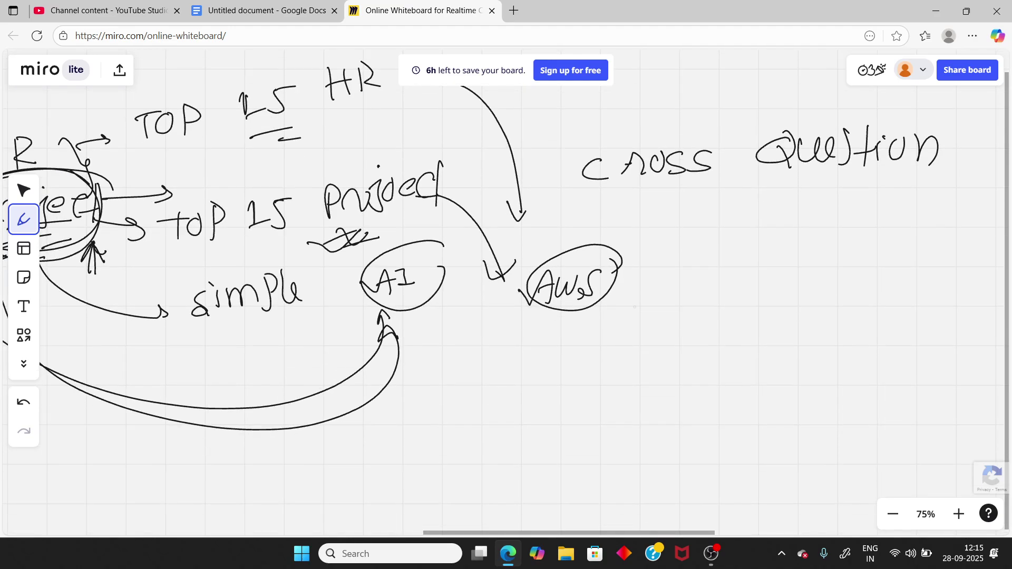
pyautogui.moveTo(519, 249); pyautogui.dragTo(579, 253)
pyautogui.moveTo(481, 259); pyautogui.dragTo(521, 255)
pyautogui.moveTo(600, 269); pyautogui.dragTo(568, 280)
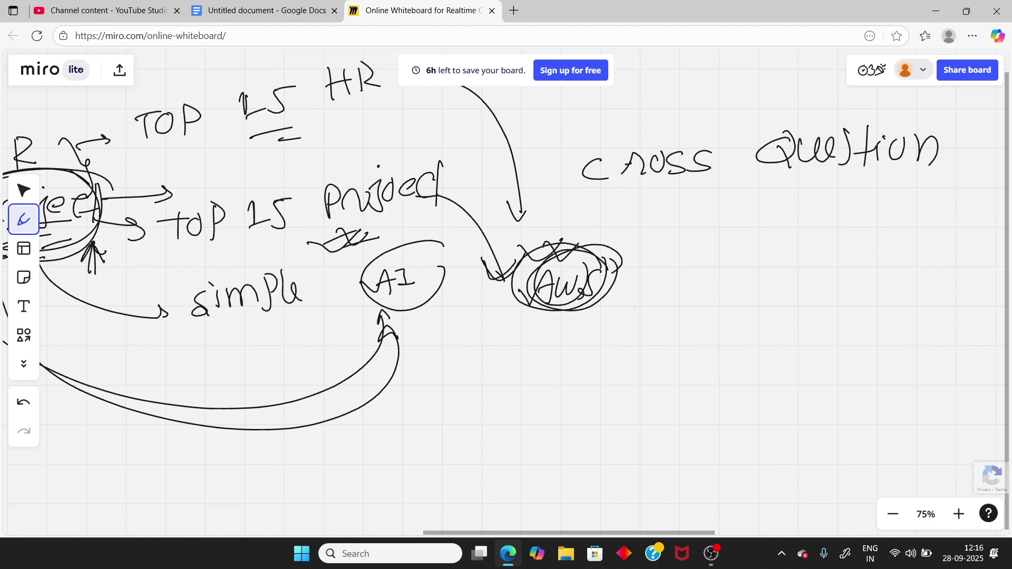
pyautogui.hscroll(15, 427, 184)
pyautogui.hscroll(3, 427, 184)
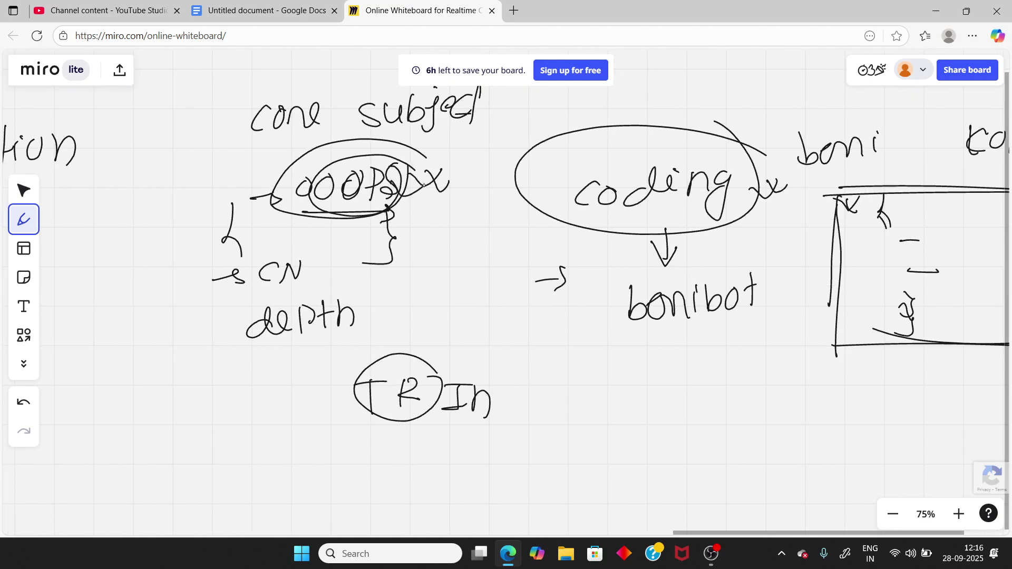
# - Write 'DBMS' and 'SQL' below TR In, enclose them, and draw arrows out
pyautogui.moveTo(427, 183); pyautogui.dragTo(446, 190)
pyautogui.moveTo(240, 429)
pyautogui.mouseDown()
pyautogui.moveTo(246, 453)
pyautogui.moveTo(279, 437)
pyautogui.moveTo(268, 455)
pyautogui.moveTo(333, 453)
pyautogui.mouseUp()
pyautogui.moveTo(351, 419)
pyautogui.mouseDown()
pyautogui.moveTo(315, 495)
pyautogui.moveTo(356, 474)
pyautogui.moveTo(405, 490)
pyautogui.mouseUp()
pyautogui.moveTo(410, 436)
pyautogui.mouseDown()
pyautogui.moveTo(330, 523)
pyautogui.moveTo(412, 455)
pyautogui.moveTo(466, 472)
pyautogui.moveTo(453, 487)
pyautogui.mouseUp()
pyautogui.moveTo(360, 431); pyautogui.dragTo(585, 437)
pyautogui.moveTo(573, 425)
pyautogui.mouseDown()
pyautogui.moveTo(625, 445)
pyautogui.moveTo(633, 427)
pyautogui.mouseUp()
# - Write 'ACID' and a second point at the arrows, then 'AI' below the box
pyautogui.moveTo(655, 417)
pyautogui.mouseDown()
pyautogui.moveTo(633, 433)
pyautogui.moveTo(668, 431)
pyautogui.mouseUp()
pyautogui.moveTo(674, 408); pyautogui.dragTo(679, 433)
pyautogui.moveTo(575, 479)
pyautogui.mouseDown()
pyautogui.moveTo(625, 491)
pyautogui.moveTo(660, 468)
pyautogui.moveTo(685, 485)
pyautogui.mouseUp()
pyautogui.moveTo(704, 468)
pyautogui.mouseDown()
pyautogui.moveTo(705, 481)
pyautogui.moveTo(765, 484)
pyautogui.mouseUp()
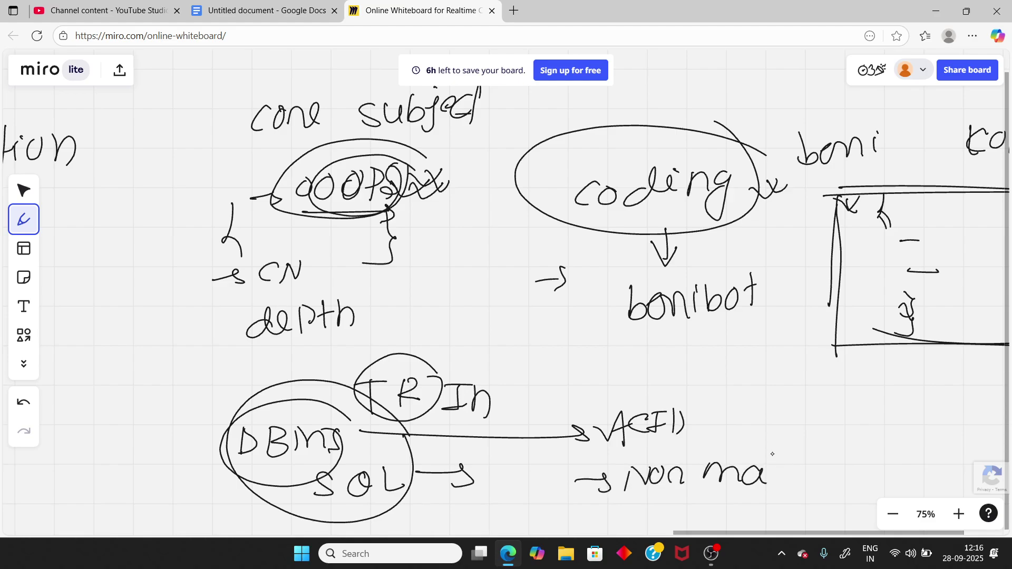
pyautogui.moveTo(751, 384)
pyautogui.mouseDown()
pyautogui.moveTo(778, 363)
pyautogui.moveTo(780, 386)
pyautogui.moveTo(802, 366)
pyautogui.moveTo(791, 384)
pyautogui.mouseUp()
pyautogui.moveTo(780, 387)
pyautogui.mouseDown()
pyautogui.moveTo(800, 385)
pyautogui.moveTo(814, 358)
pyautogui.mouseUp()
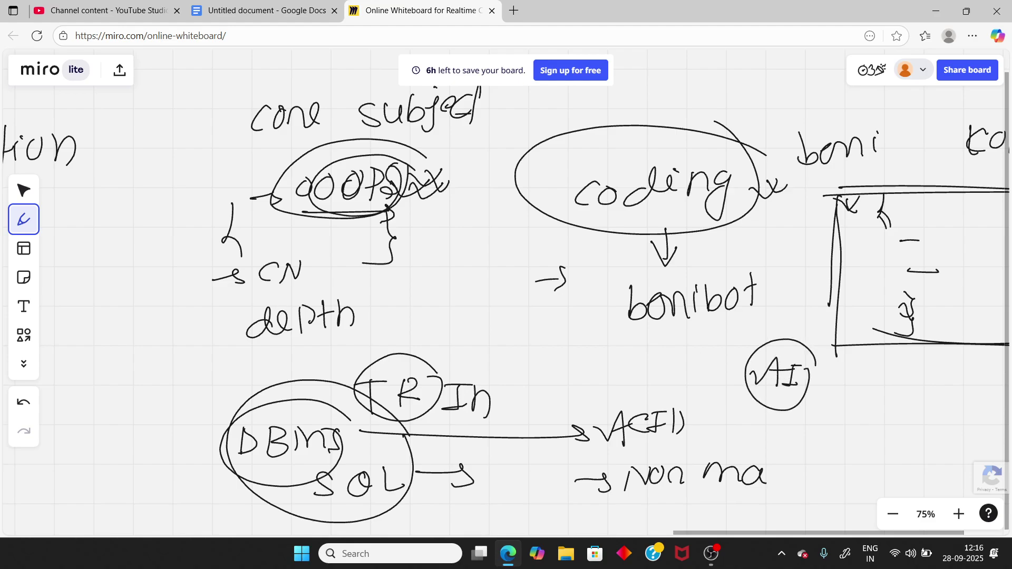
pyautogui.hscroll(-5, 506, 300)
pyautogui.hscroll(-5, 507, 301)
pyautogui.hscroll(-5, 506, 300)
pyautogui.hscroll(3, 506, 300)
pyautogui.hscroll(3, 507, 300)
# - Write a circled 'cross' below AI and draw a long curved arrow past AWS
pyautogui.moveTo(605, 364)
pyautogui.mouseDown()
pyautogui.moveTo(601, 378)
pyautogui.moveTo(637, 369)
pyautogui.moveTo(639, 393)
pyautogui.moveTo(661, 393)
pyautogui.mouseUp()
pyautogui.moveTo(703, 352)
pyautogui.mouseDown()
pyautogui.moveTo(709, 367)
pyautogui.moveTo(584, 341)
pyautogui.moveTo(699, 389)
pyautogui.mouseUp()
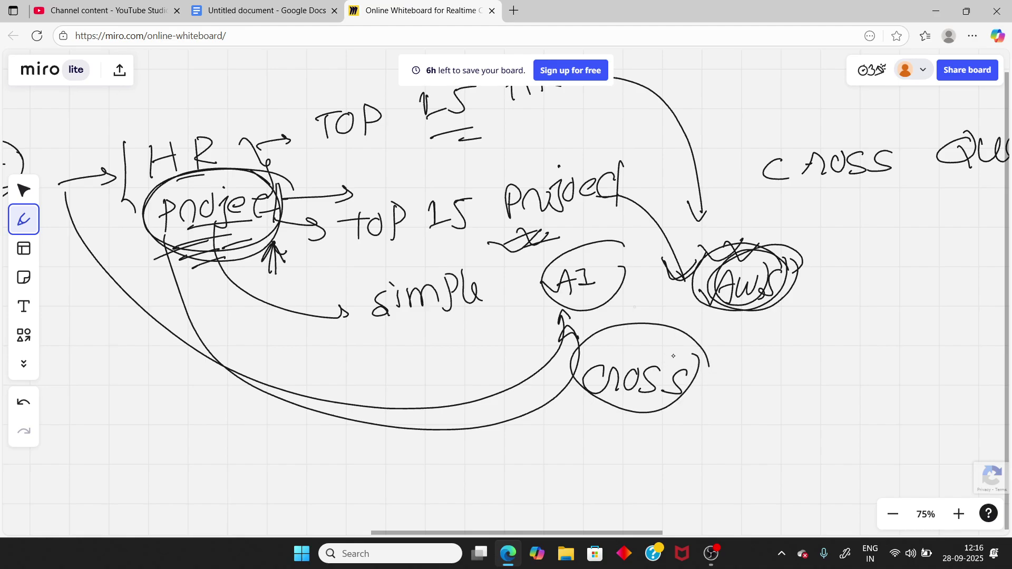
pyautogui.moveTo(525, 232)
pyautogui.mouseDown()
pyautogui.moveTo(586, 228)
pyautogui.moveTo(791, 362)
pyautogui.mouseUp()
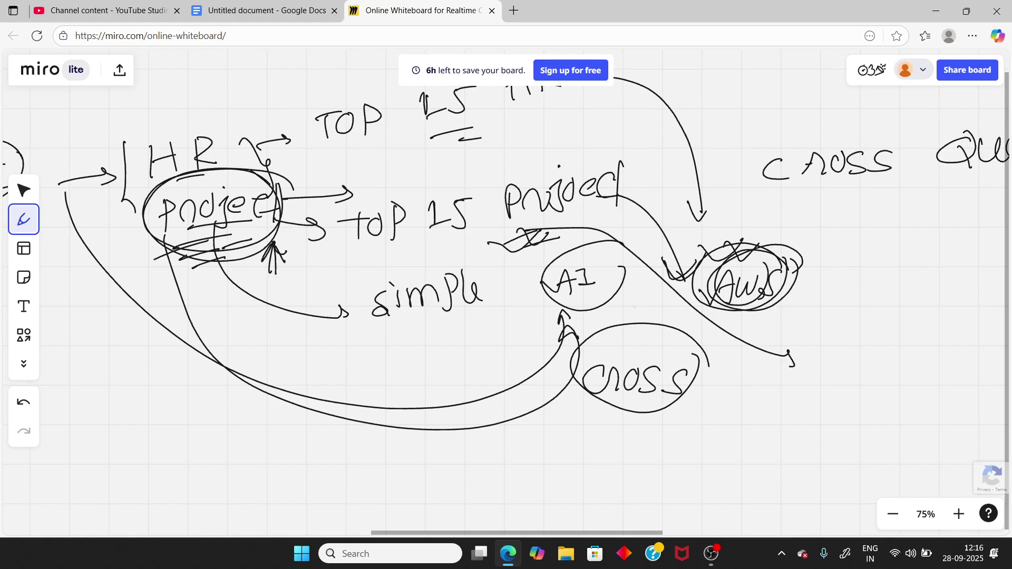
pyautogui.hscroll(10, 565, 361)
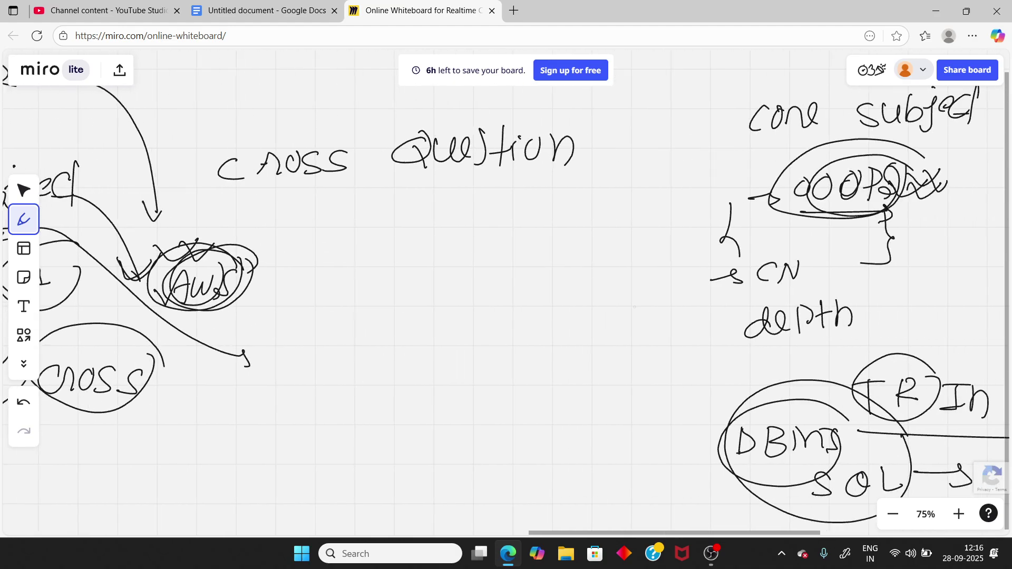
pyautogui.hscroll(1, 565, 362)
pyautogui.hscroll(10, 568, 368)
pyautogui.hscroll(3, 569, 368)
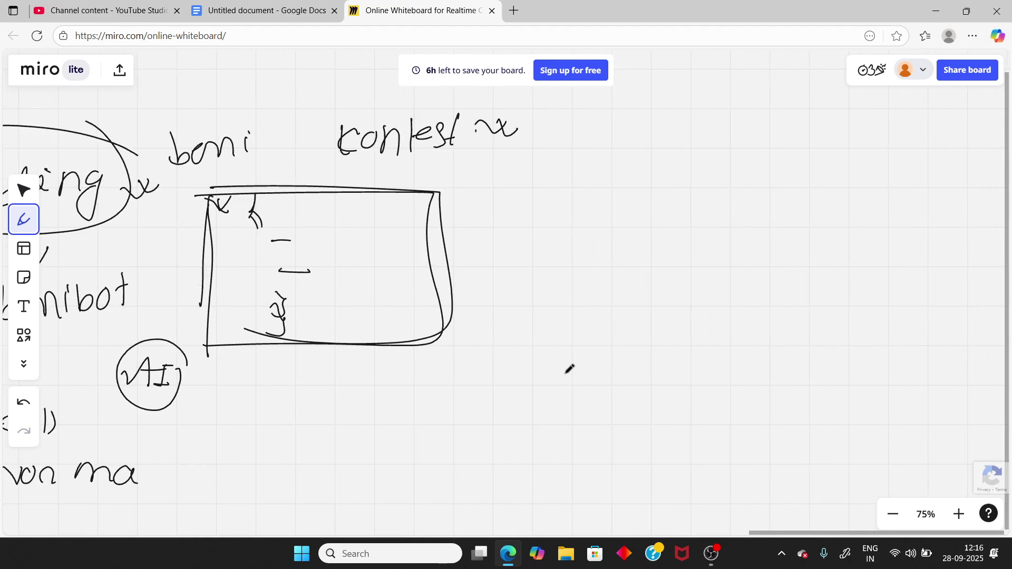
pyautogui.scroll(-5, 568, 369)
pyautogui.scroll(-5, 569, 369)
pyautogui.scroll(-1, 568, 369)
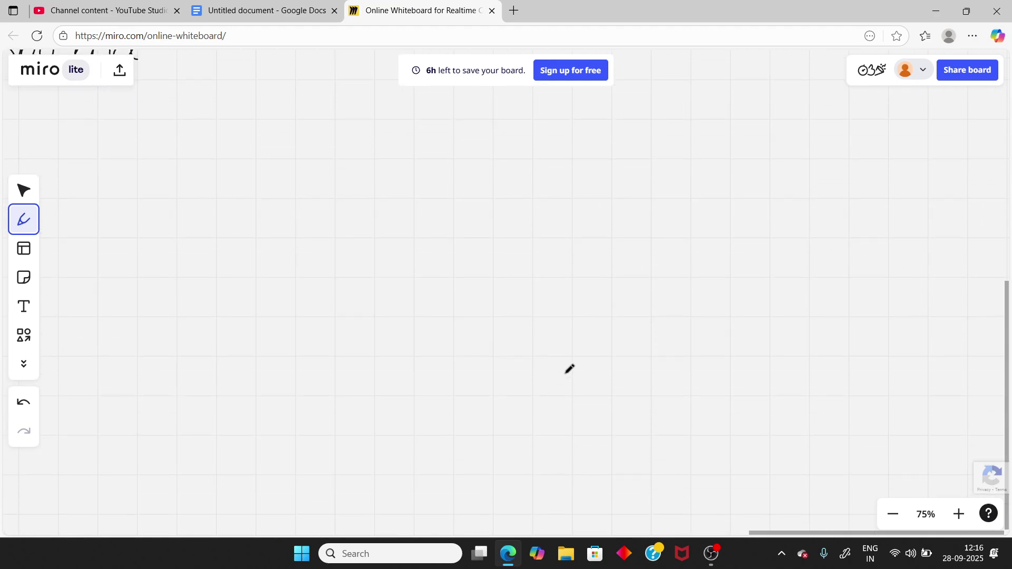
# - Draw three short horizontal lines and write 'Send' beside them
pyautogui.moveTo(291, 139)
pyautogui.mouseDown()
pyautogui.moveTo(329, 142)
pyautogui.moveTo(327, 155)
pyautogui.mouseUp()
pyautogui.moveTo(285, 174); pyautogui.dragTo(329, 177)
pyautogui.moveTo(390, 140)
pyautogui.mouseDown()
pyautogui.moveTo(371, 161)
pyautogui.moveTo(467, 158)
pyautogui.mouseUp()
# - Add two upward arrows below the lines and a circled 'logic' beside them
pyautogui.moveTo(361, 235); pyautogui.dragTo(403, 192)
pyautogui.moveTo(391, 208); pyautogui.dragTo(411, 210)
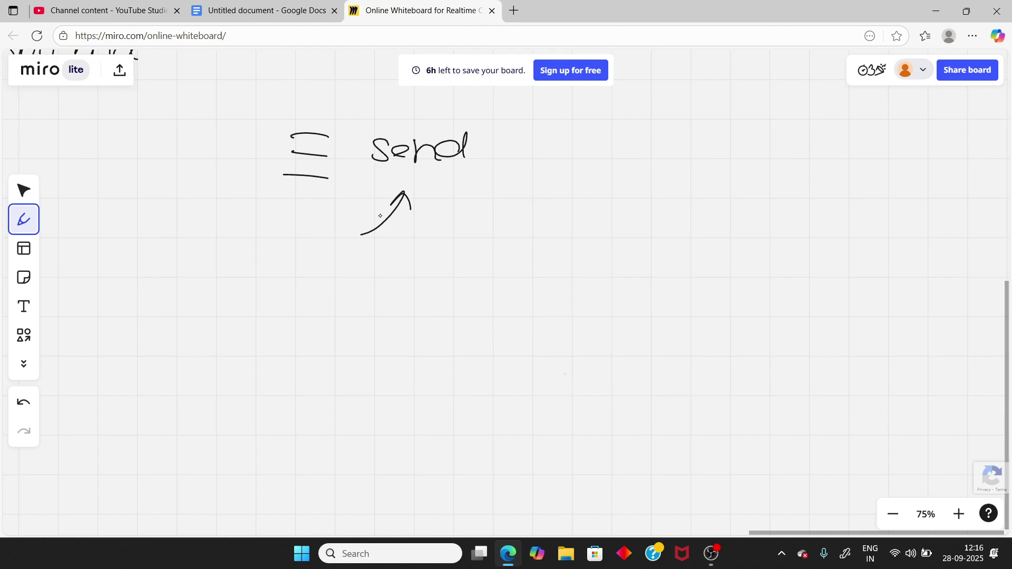
pyautogui.moveTo(373, 255); pyautogui.dragTo(414, 221)
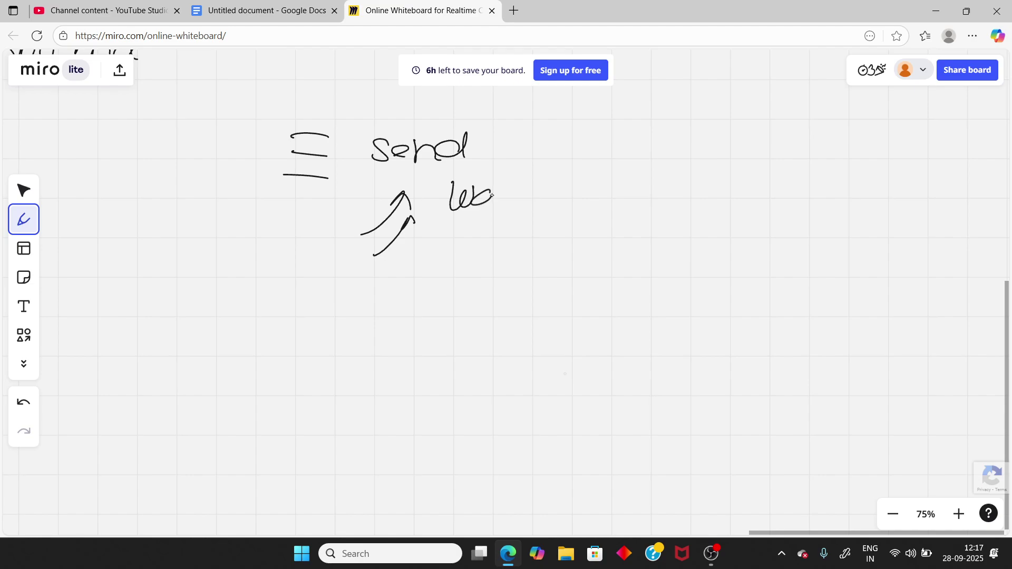
pyautogui.moveTo(451, 180); pyautogui.dragTo(471, 231)
pyautogui.moveTo(504, 193)
pyautogui.mouseDown()
pyautogui.moveTo(502, 207)
pyautogui.moveTo(531, 188)
pyautogui.moveTo(536, 204)
pyautogui.mouseUp()
pyautogui.click(511, 183)
pyautogui.moveTo(557, 182); pyautogui.dragTo(558, 204)
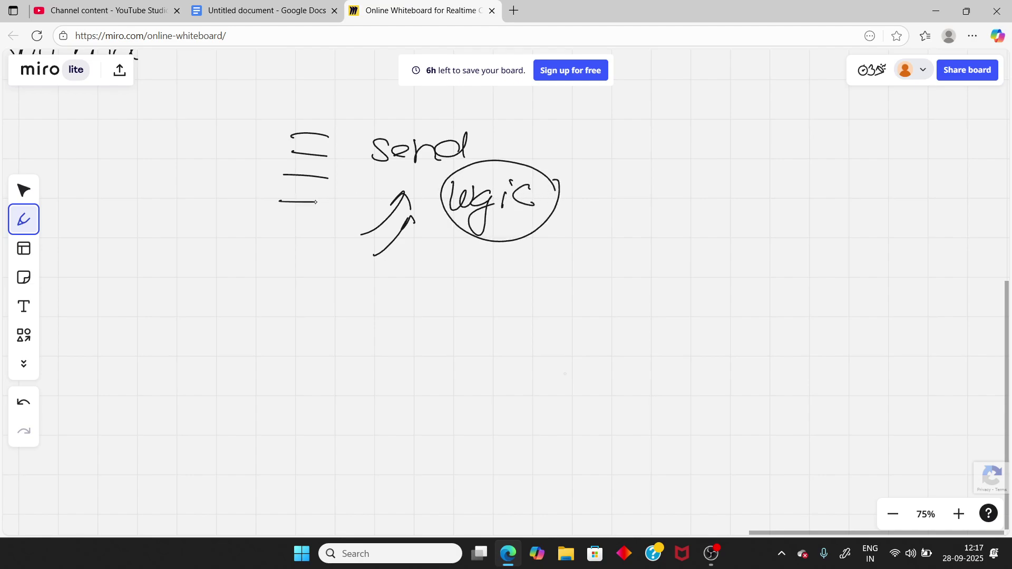
pyautogui.scroll(3, 564, 374)
pyautogui.hscroll(-6, 564, 374)
pyautogui.hscroll(-2, 565, 373)
pyautogui.scroll(1, 565, 373)
# - Extend 'In' after TR, then write 'AI → depth' below DBMS/SQL and circle 'depth'
pyautogui.moveTo(439, 214); pyautogui.dragTo(476, 212)
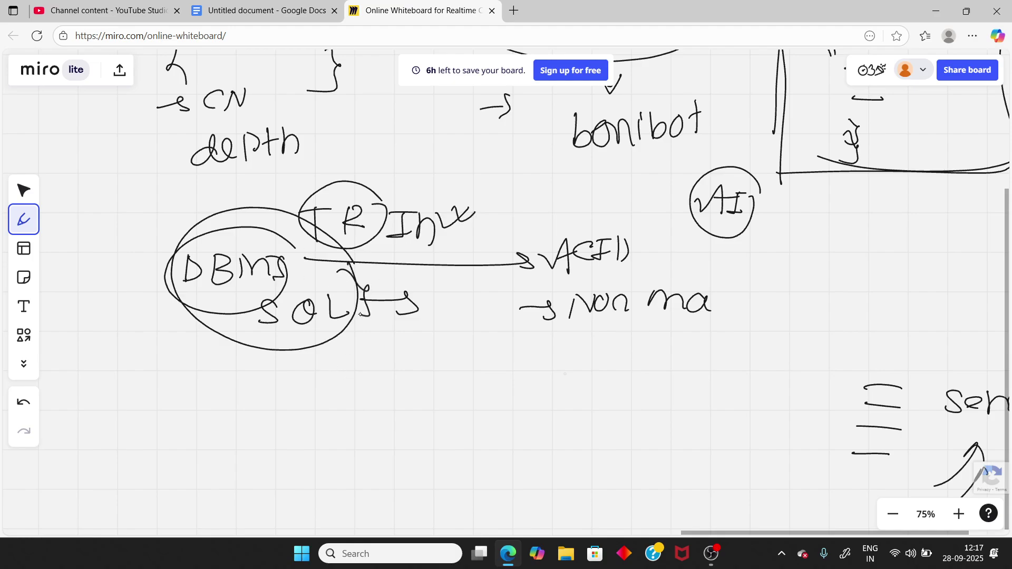
pyautogui.moveTo(243, 420)
pyautogui.mouseDown()
pyautogui.moveTo(263, 418)
pyautogui.moveTo(277, 434)
pyautogui.mouseUp()
pyautogui.moveTo(262, 424); pyautogui.dragTo(419, 404)
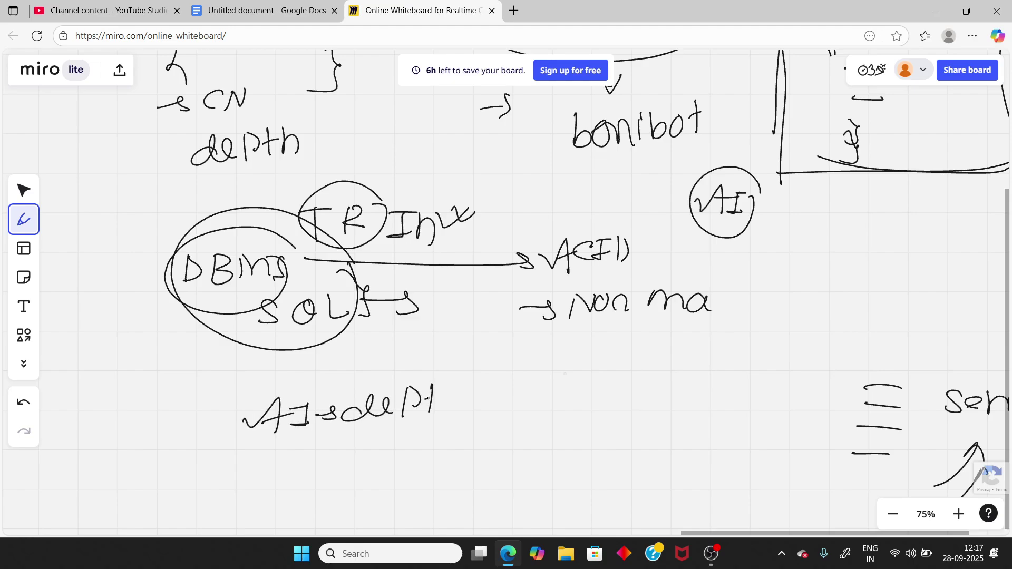
pyautogui.moveTo(484, 376); pyautogui.dragTo(467, 413)
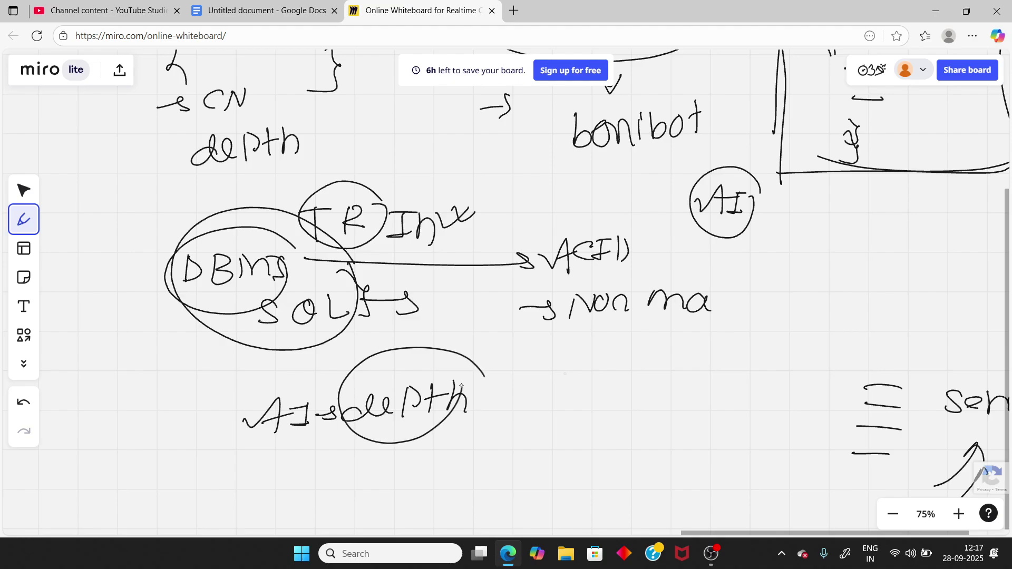
pyautogui.scroll(5, 463, 388)
pyautogui.hscroll(5, 514, 380)
pyautogui.hscroll(3, 565, 374)
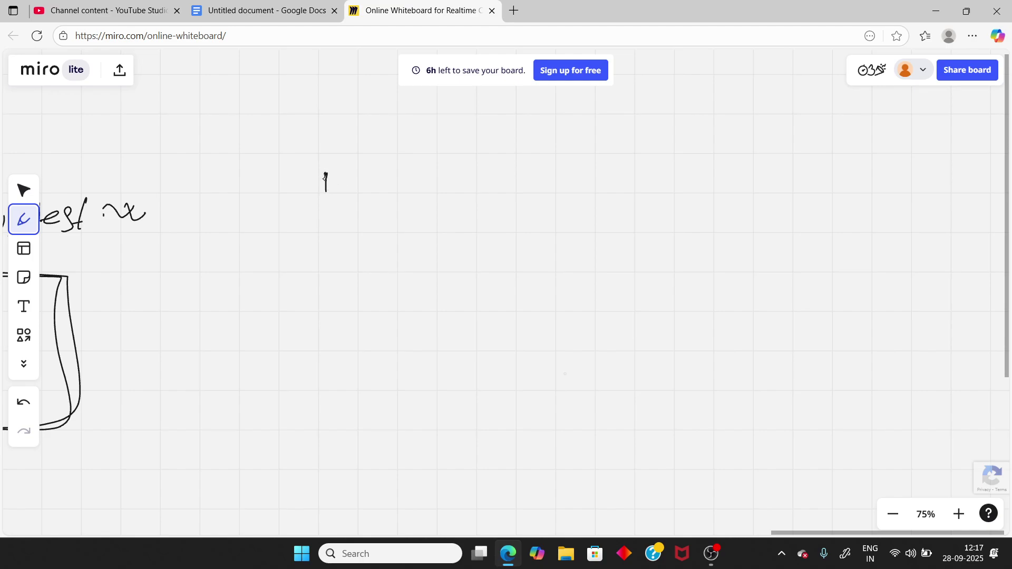
# - Write the 'non-eli' label and circle it
pyautogui.moveTo(362, 173); pyautogui.dragTo(397, 196)
pyautogui.moveTo(398, 184); pyautogui.dragTo(484, 191)
pyautogui.moveTo(518, 149); pyautogui.dragTo(513, 171)
pyautogui.moveTo(440, 297)
pyautogui.mouseDown()
pyautogui.moveTo(480, 291)
pyautogui.moveTo(519, 310)
pyautogui.mouseUp()
# - Write 'HR+TR' with 'TR' circled, and encircle the whole group
pyautogui.moveTo(523, 267)
pyautogui.mouseDown()
pyautogui.moveTo(534, 299)
pyautogui.moveTo(589, 278)
pyautogui.moveTo(597, 287)
pyautogui.mouseUp()
pyautogui.moveTo(358, 302); pyautogui.dragTo(351, 335)
pyautogui.moveTo(374, 296)
pyautogui.mouseDown()
pyautogui.moveTo(370, 316)
pyautogui.moveTo(410, 311)
pyautogui.mouseUp()
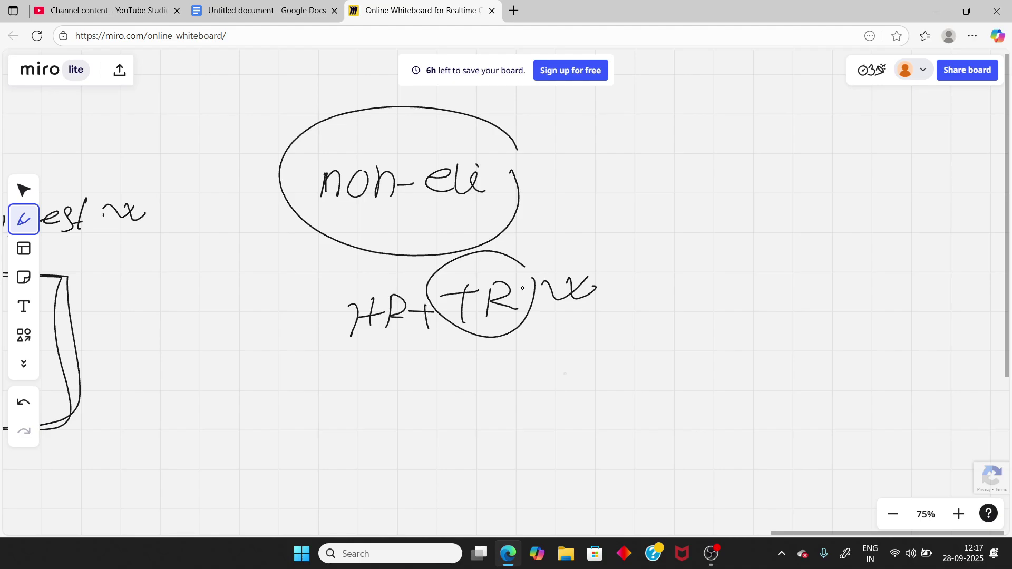
pyautogui.moveTo(507, 261); pyautogui.dragTo(484, 251)
pyautogui.moveTo(554, 296)
pyautogui.mouseDown()
pyautogui.moveTo(641, 269)
pyautogui.moveTo(574, 293)
pyautogui.moveTo(599, 288)
pyautogui.mouseUp()
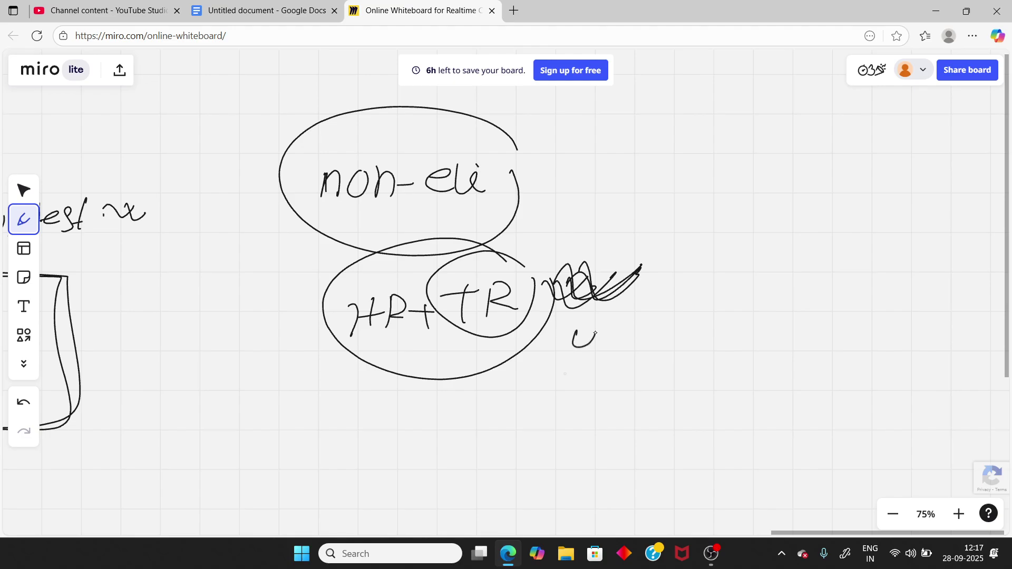
# - Write '4 LPA' and add x marks beside 'non-eli' and 'HR+TR'
pyautogui.moveTo(595, 334); pyautogui.dragTo(591, 360)
pyautogui.moveTo(631, 329); pyautogui.dragTo(628, 342)
pyautogui.moveTo(679, 323); pyautogui.dragTo(686, 355)
pyautogui.moveTo(667, 340); pyautogui.dragTo(695, 336)
pyautogui.moveTo(517, 169)
pyautogui.mouseDown()
pyautogui.moveTo(575, 159)
pyautogui.moveTo(591, 169)
pyautogui.mouseUp()
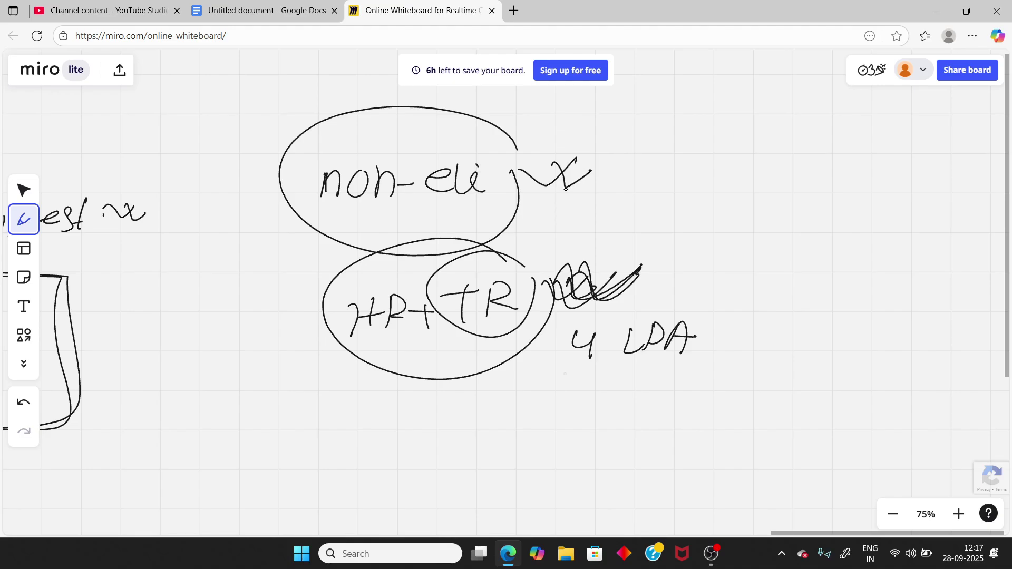
pyautogui.hscroll(-7, 506, 316)
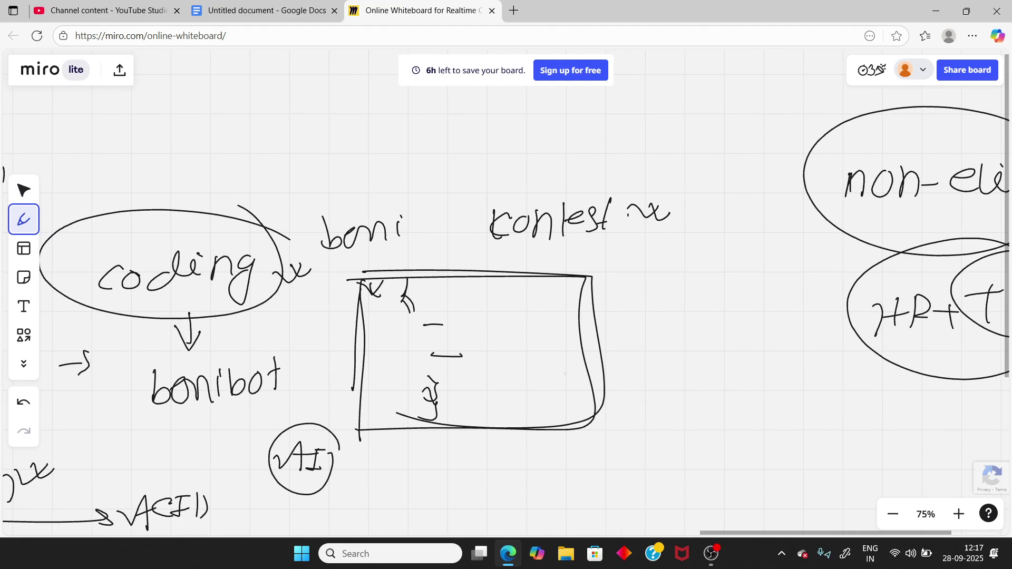
pyautogui.hscroll(7, 506, 316)
pyautogui.hscroll(-13, 506, 316)
pyautogui.hscroll(6, 506, 317)
pyautogui.hscroll(6, 506, 317)
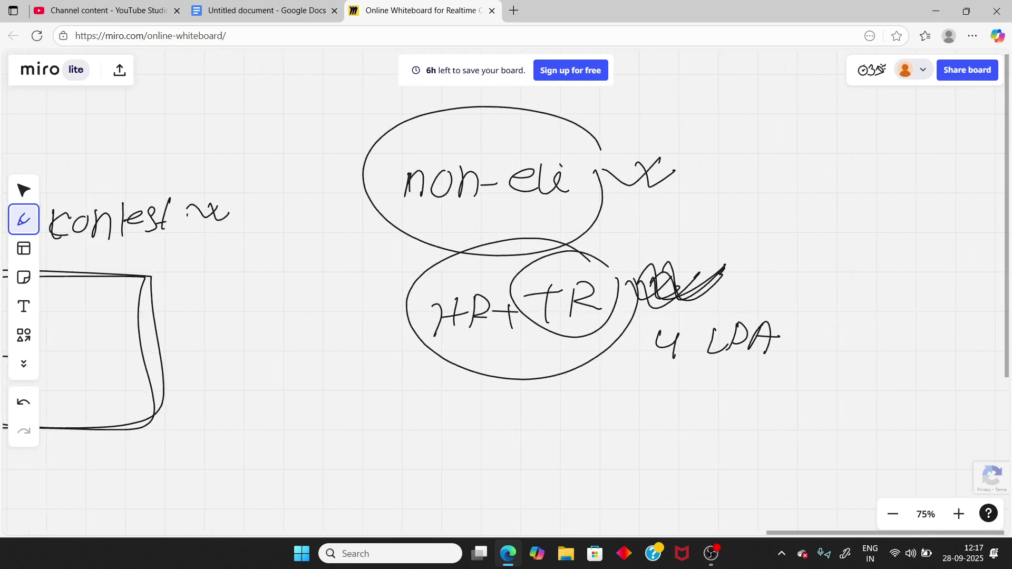
pyautogui.moveTo(402, 342)
pyautogui.mouseDown()
pyautogui.moveTo(422, 352)
pyautogui.moveTo(440, 337)
pyautogui.mouseUp()
pyautogui.moveTo(432, 353); pyautogui.dragTo(461, 339)
pyautogui.hscroll(-6, 506, 316)
pyautogui.hscroll(-6, 506, 316)
pyautogui.hscroll(-6, 506, 317)
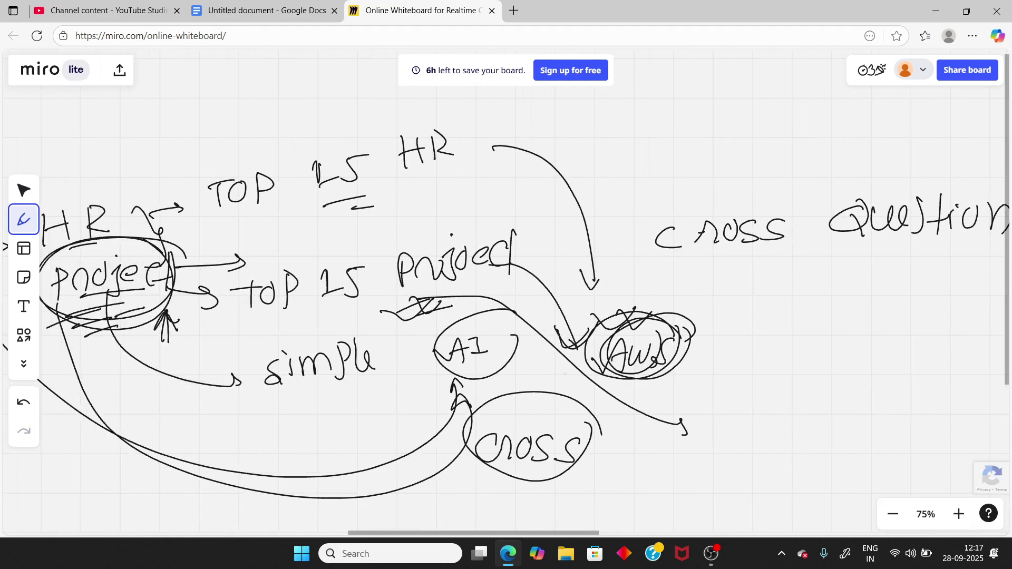
pyautogui.hscroll(-2, 506, 317)
pyautogui.hscroll(-5, 528, 382)
pyautogui.hscroll(-5, 528, 383)
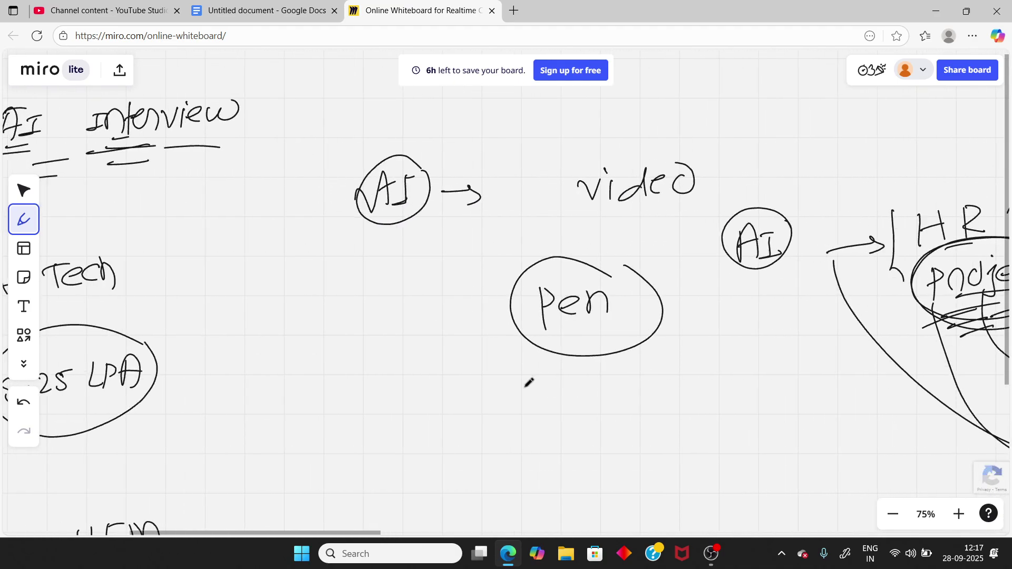
pyautogui.hscroll(-3, 528, 383)
pyautogui.hscroll(-3, 529, 383)
pyautogui.scroll(-2, 528, 383)
pyautogui.scroll(-2, 528, 383)
pyautogui.scroll(-2, 529, 383)
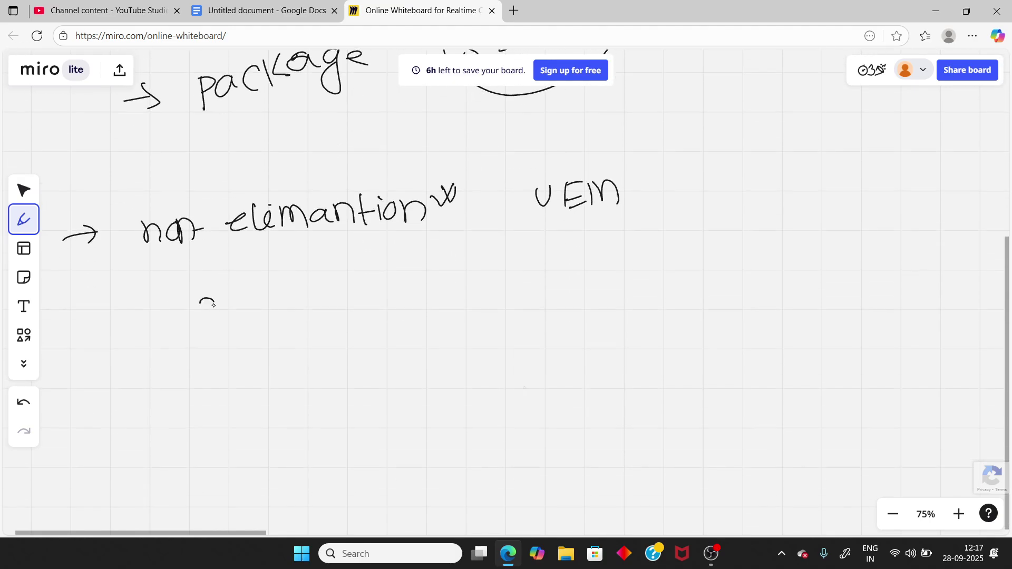
# - Write 2024 and a second year under 'non elemantion', enclosed in braces
pyautogui.moveTo(213, 304); pyautogui.dragTo(228, 323)
pyautogui.moveTo(250, 297)
pyautogui.mouseDown()
pyautogui.moveTo(280, 320)
pyautogui.moveTo(311, 315)
pyautogui.mouseUp()
pyautogui.moveTo(199, 360); pyautogui.dragTo(221, 376)
pyautogui.moveTo(252, 357); pyautogui.dragTo(280, 389)
pyautogui.moveTo(290, 366); pyautogui.dragTo(307, 365)
pyautogui.moveTo(330, 303); pyautogui.dragTo(312, 377)
pyautogui.moveTo(183, 289)
pyautogui.mouseDown()
pyautogui.moveTo(163, 341)
pyautogui.moveTo(174, 364)
pyautogui.mouseUp()
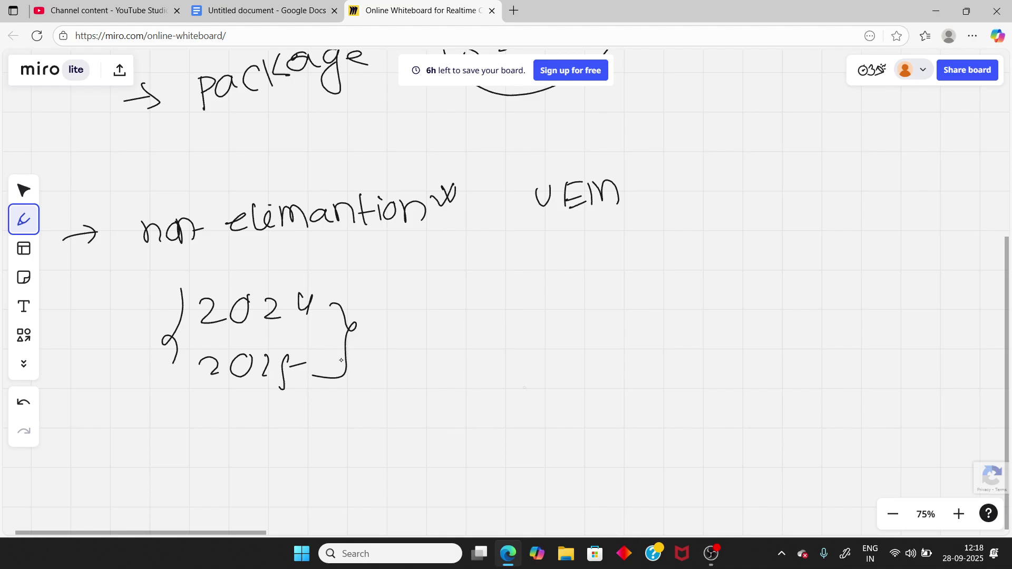
pyautogui.moveTo(406, 264)
pyautogui.mouseDown()
pyautogui.moveTo(427, 302)
pyautogui.moveTo(399, 365)
pyautogui.moveTo(371, 347)
pyautogui.mouseUp()
# - Draw a circled x beside the braces
pyautogui.moveTo(495, 301); pyautogui.dragTo(529, 279)
pyautogui.moveTo(522, 279); pyautogui.dragTo(506, 304)
pyautogui.moveTo(559, 269)
pyautogui.mouseDown()
pyautogui.moveTo(460, 293)
pyautogui.moveTo(553, 274)
pyautogui.mouseUp()
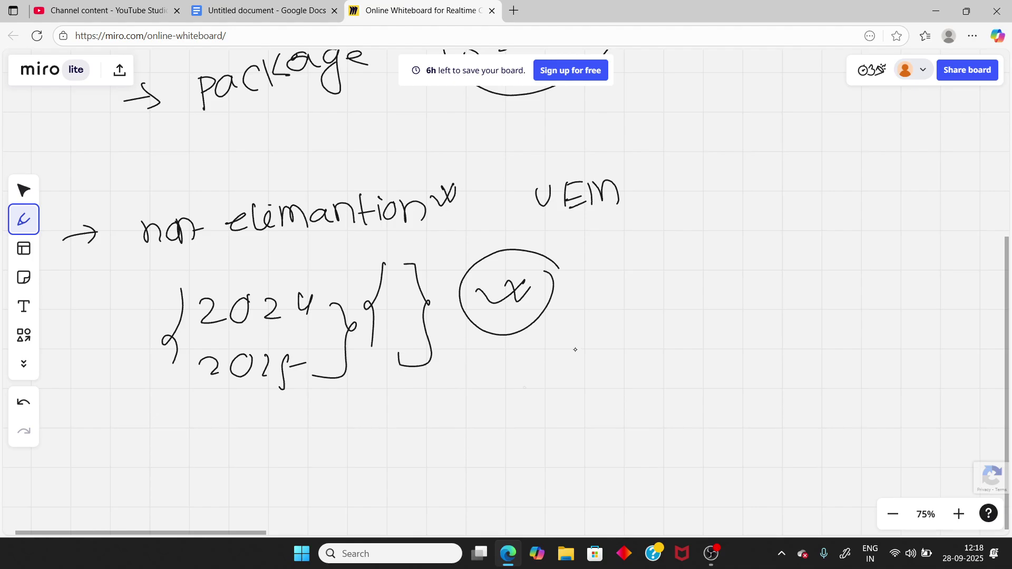
# - Write 'Ace the code' and mark an x below it
pyautogui.moveTo(564, 339)
pyautogui.mouseDown()
pyautogui.moveTo(597, 326)
pyautogui.moveTo(629, 353)
pyautogui.mouseUp()
pyautogui.moveTo(639, 339); pyautogui.dragTo(659, 347)
pyautogui.moveTo(721, 309)
pyautogui.mouseDown()
pyautogui.moveTo(718, 345)
pyautogui.moveTo(738, 321)
pyautogui.mouseUp()
pyautogui.moveTo(744, 307)
pyautogui.mouseDown()
pyautogui.moveTo(743, 342)
pyautogui.moveTo(771, 328)
pyautogui.mouseUp()
pyautogui.moveTo(855, 330); pyautogui.dragTo(861, 323)
pyautogui.moveTo(886, 320)
pyautogui.mouseDown()
pyautogui.moveTo(902, 338)
pyautogui.moveTo(933, 340)
pyautogui.mouseUp()
pyautogui.moveTo(661, 372); pyautogui.dragTo(712, 386)
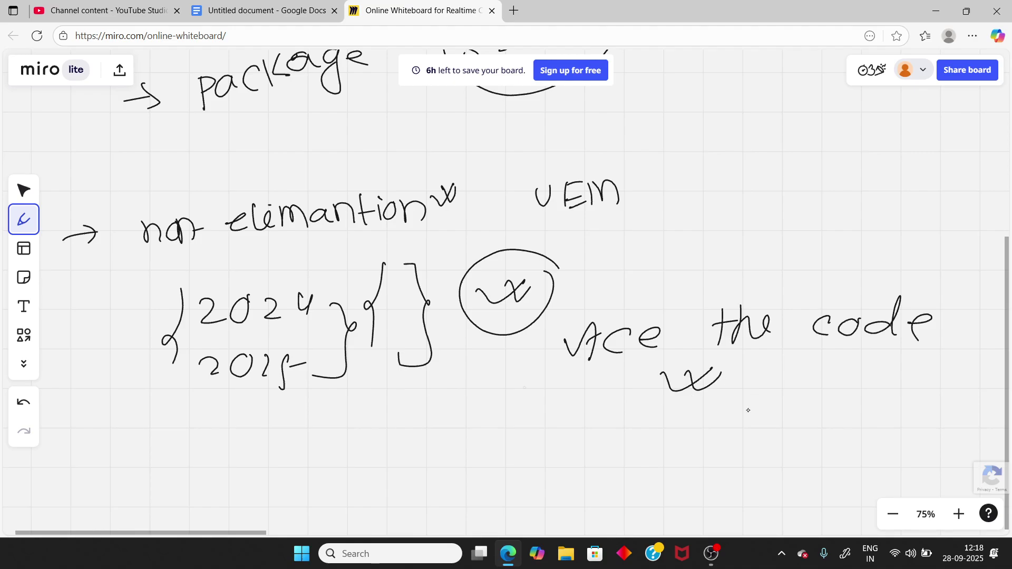
# - Check YouTube Studio's playlists and videos, then return to Miro and bring up OBS
pyautogui.hotkey('ctrl', '1')
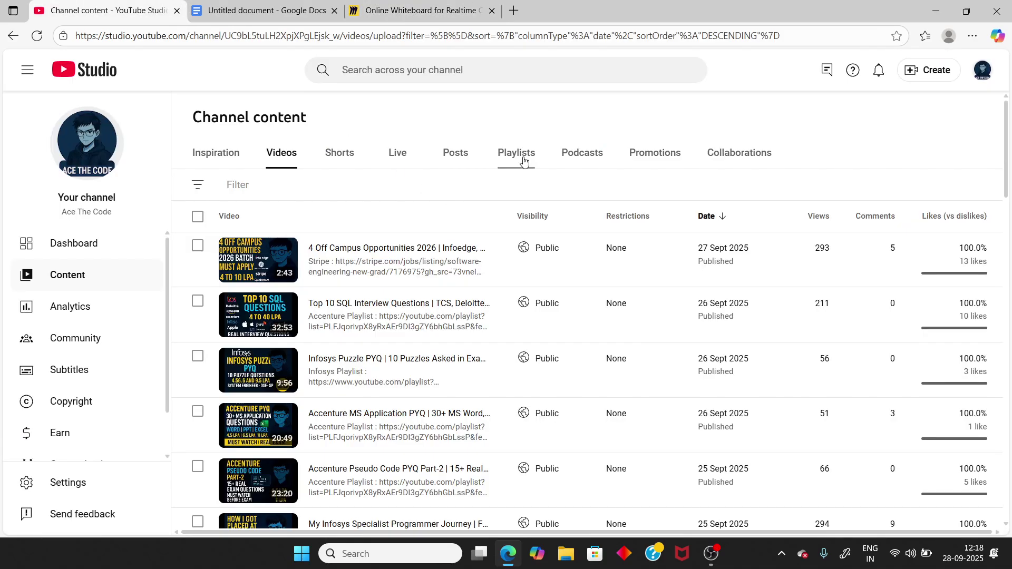
pyautogui.click(516, 153)
pyautogui.scroll(-1, 324, 308)
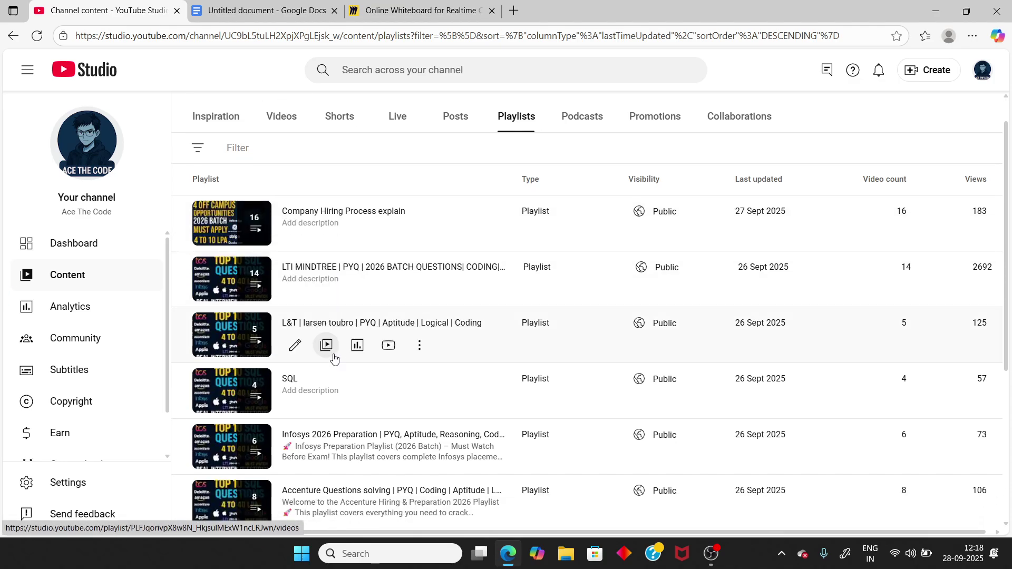
pyautogui.scroll(-2, 341, 360)
pyautogui.scroll(-3, 342, 361)
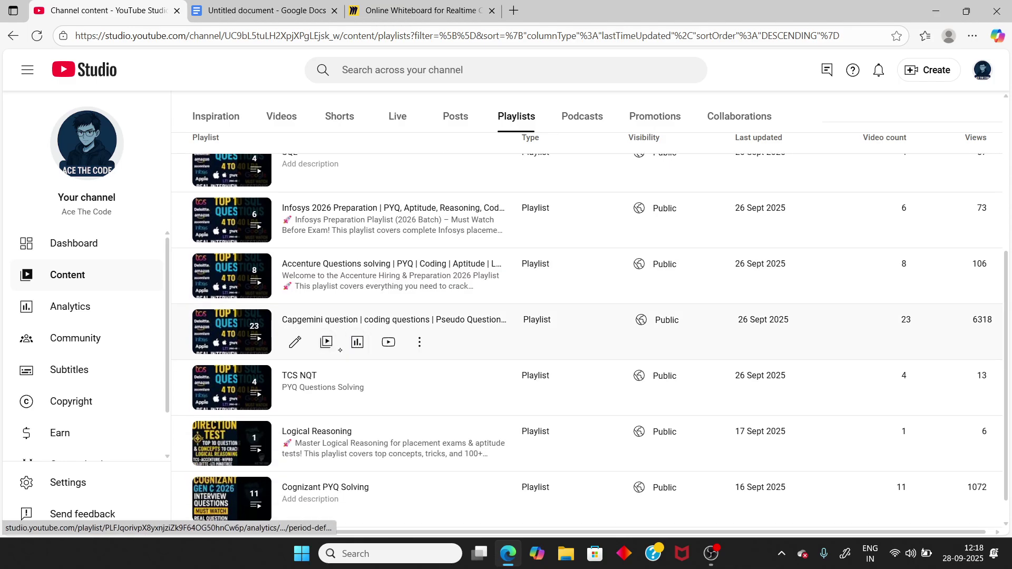
pyautogui.scroll(5, 327, 399)
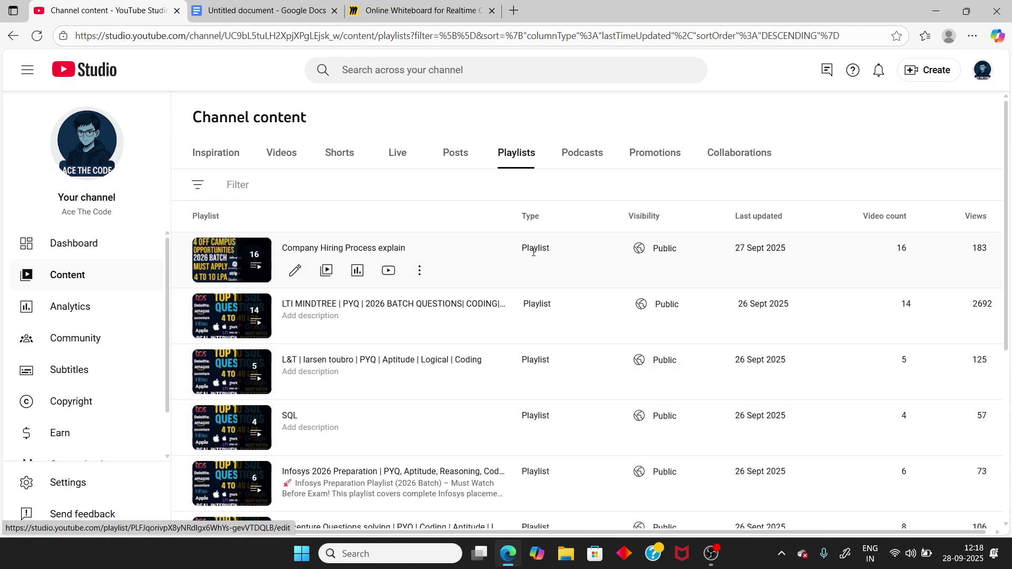
pyautogui.click(282, 153)
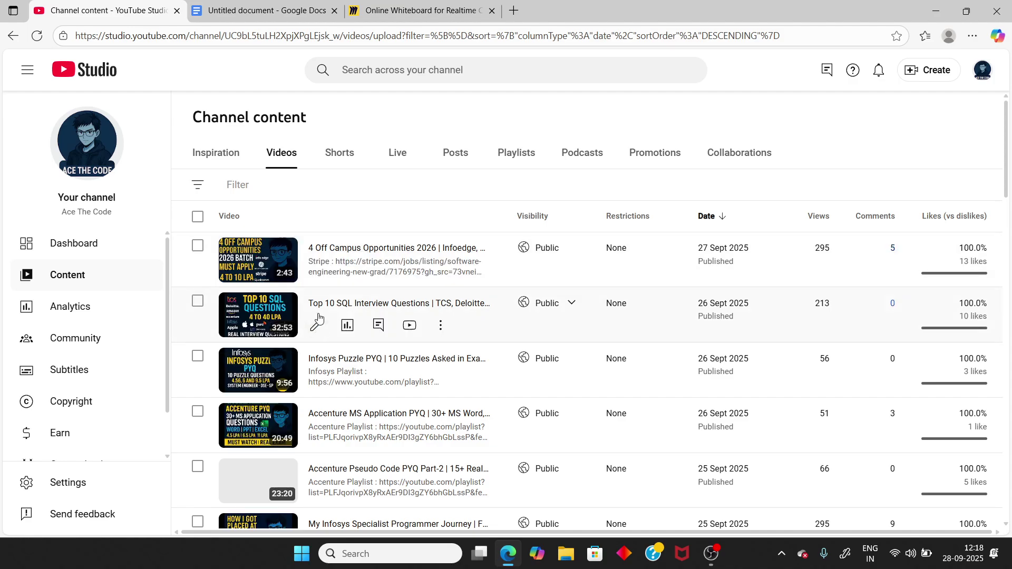
pyautogui.scroll(-1, 349, 295)
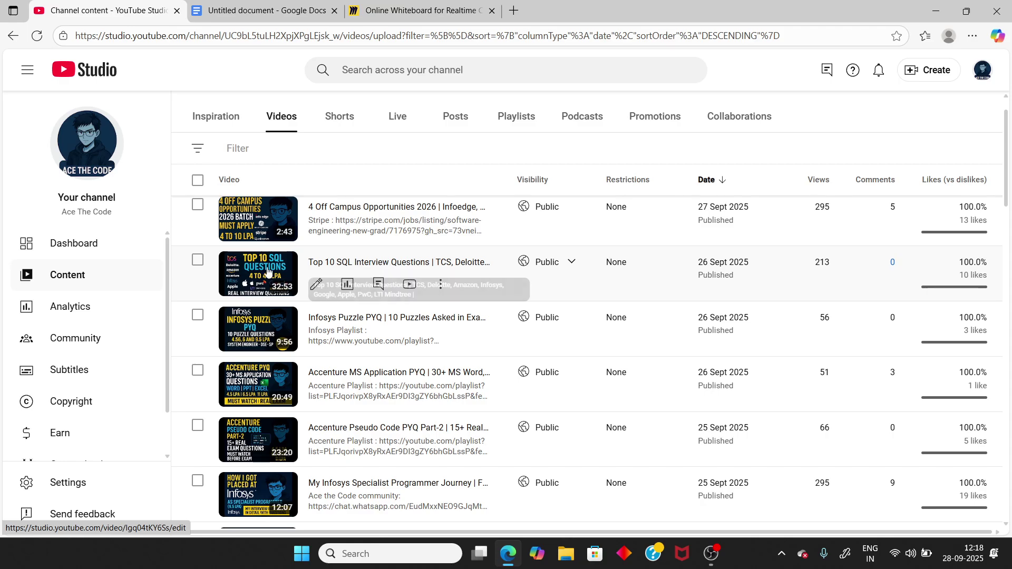
pyautogui.click(419, 10)
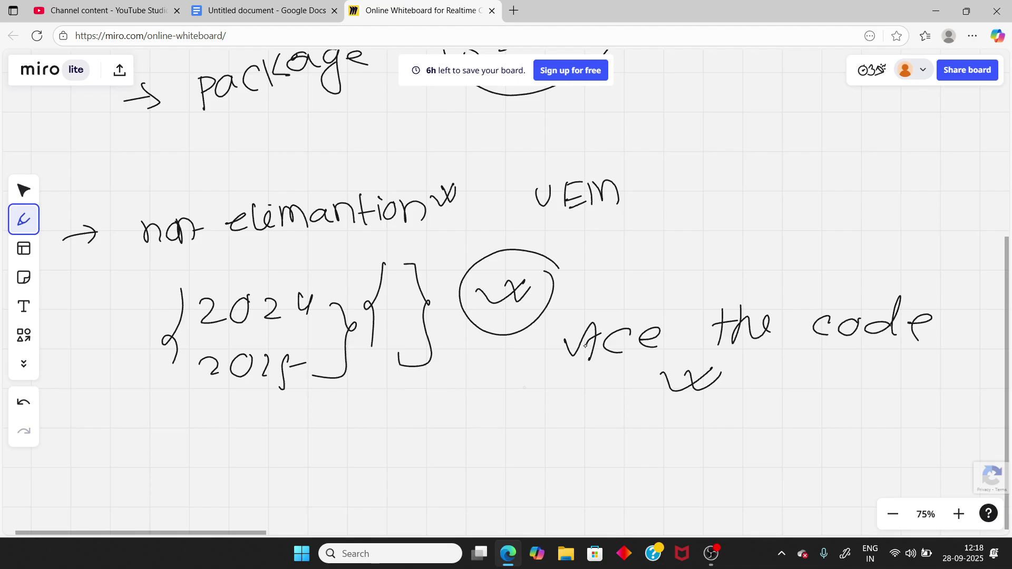
pyautogui.click(712, 554)
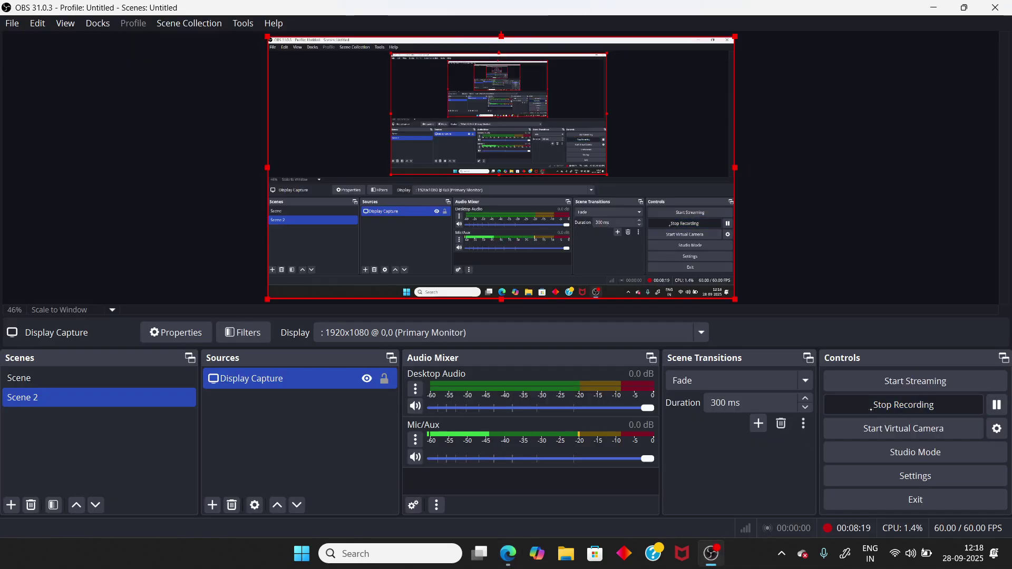